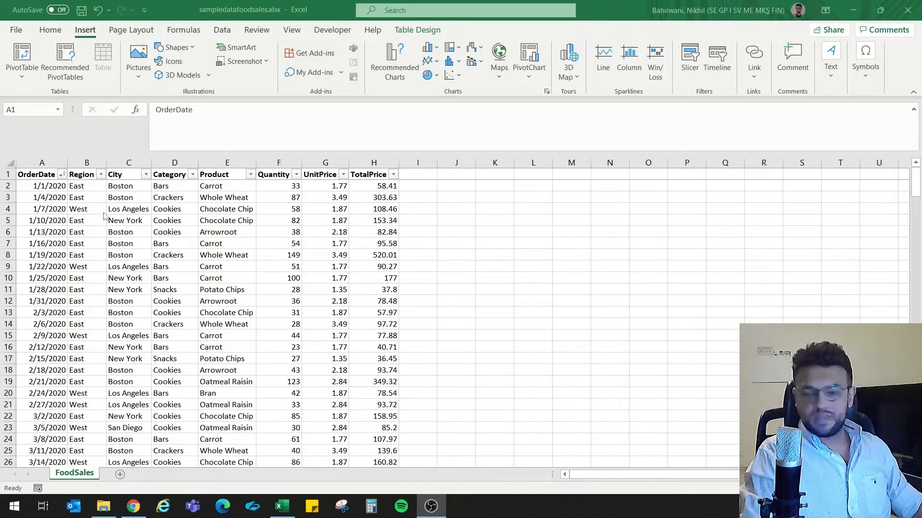
Examine the food sales table's column headers and rows, including the filter values available for City, Category and Product
{"action": "left_click", "coordinate": [45, 175]}
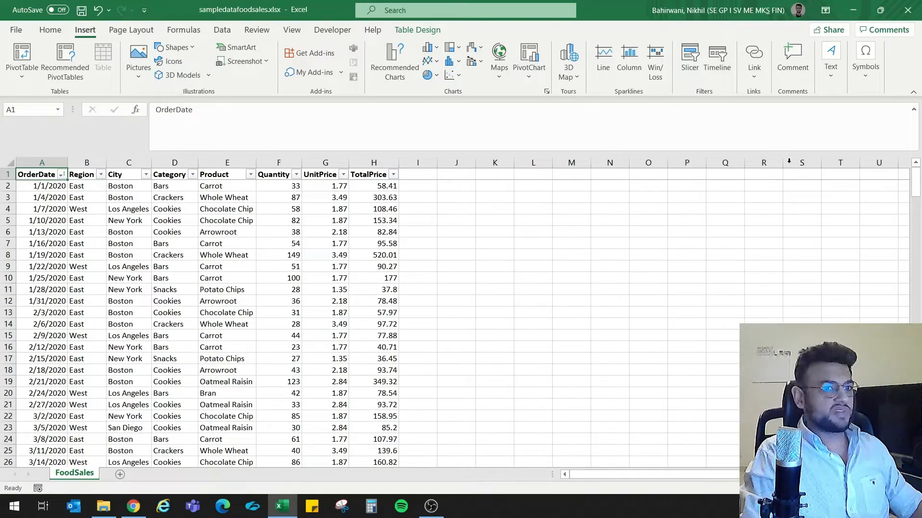
{"action": "left_click_drag", "start_coordinate": [915, 189], "coordinate": [917, 267]}
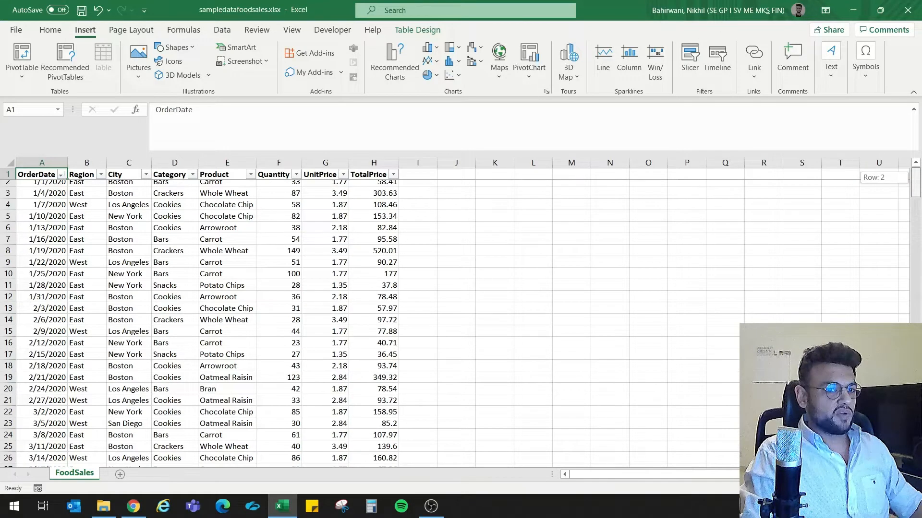
{"action": "mouse_move", "coordinate": [915, 185]}
{"action": "left_mouse_down"}
{"action": "mouse_move", "coordinate": [915, 432]}
{"action": "mouse_move", "coordinate": [915, 185]}
{"action": "left_mouse_up"}
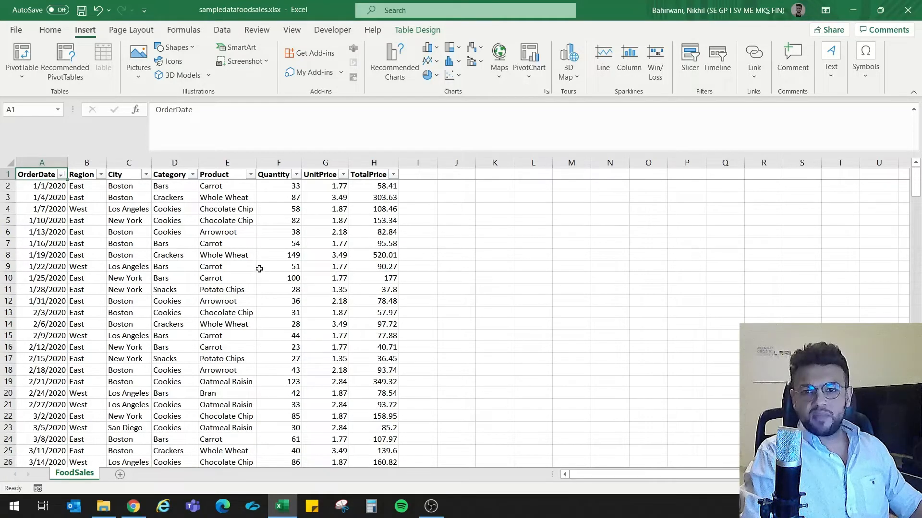
{"action": "left_click", "coordinate": [102, 171]}
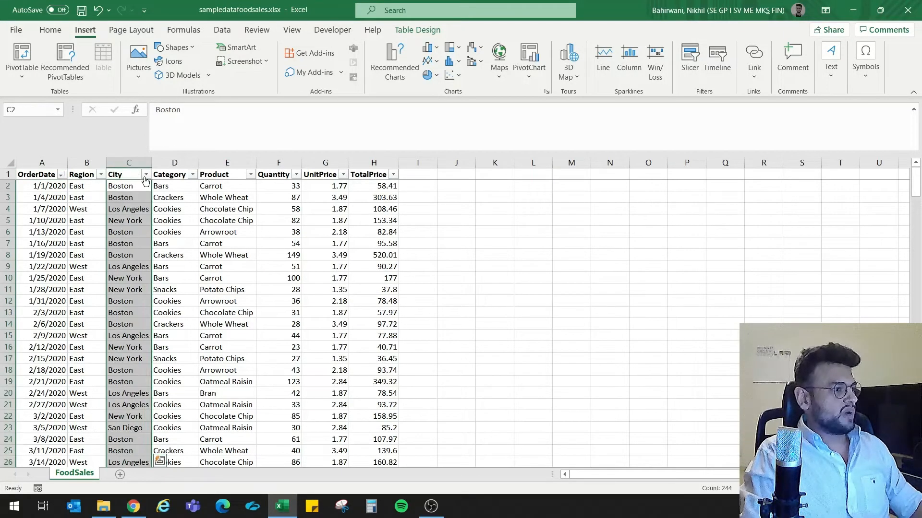
{"action": "left_click", "coordinate": [145, 174]}
{"action": "key", "text": "Escape"}
{"action": "left_click", "coordinate": [193, 174]}
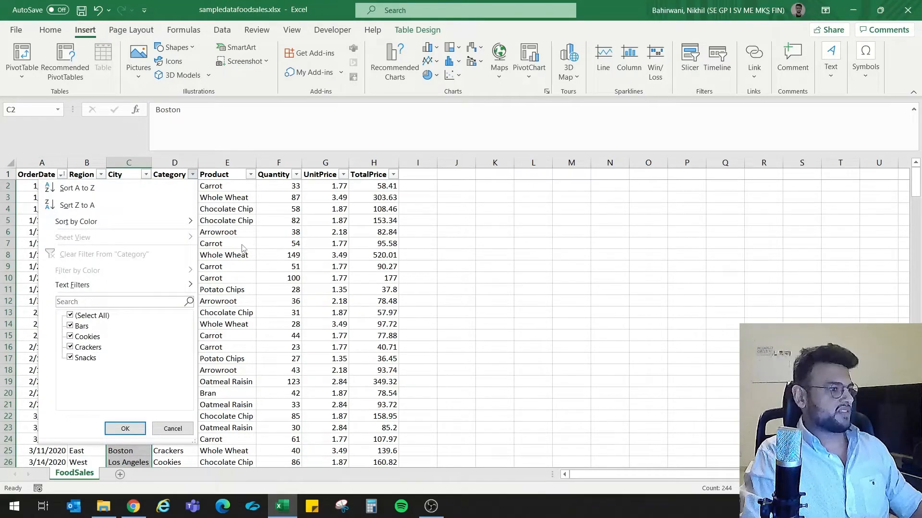
{"action": "key", "text": "Escape"}
{"action": "left_click", "coordinate": [226, 174]}
{"action": "left_click", "coordinate": [250, 174]}
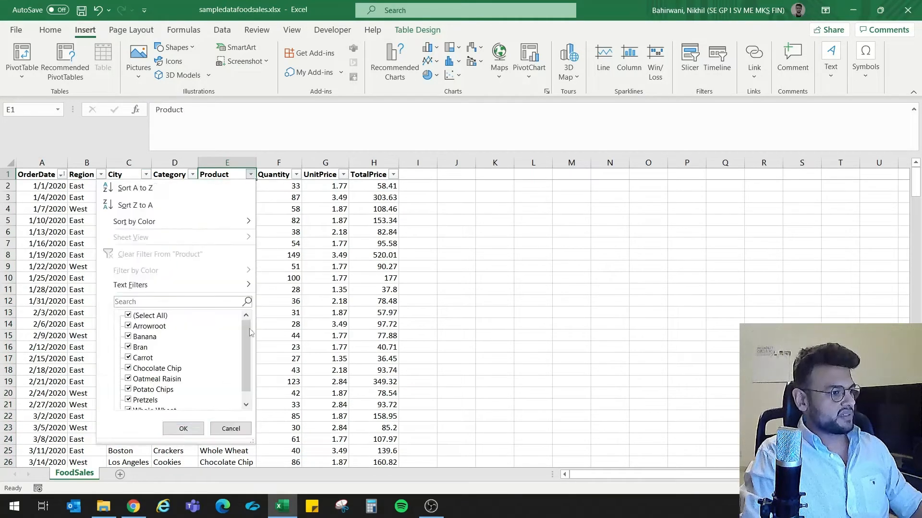
{"action": "key", "text": "Escape"}
{"action": "left_click", "coordinate": [275, 175]}
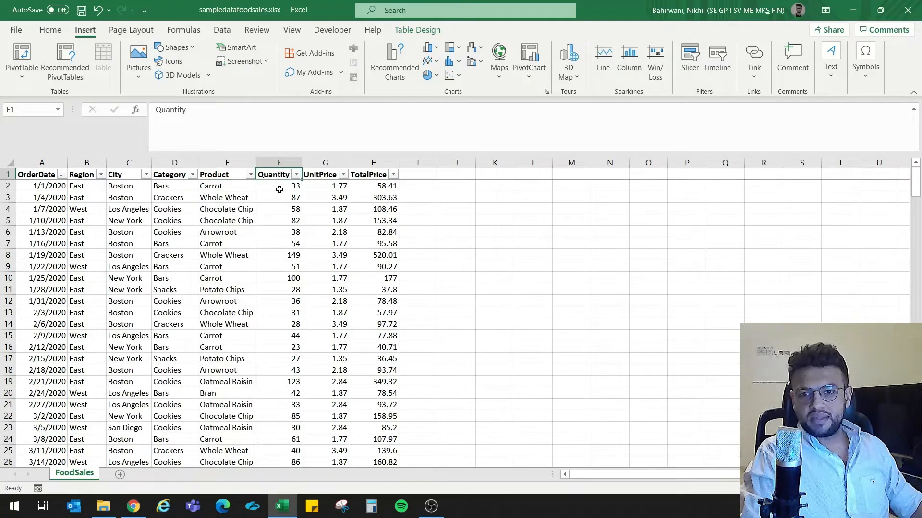
{"action": "left_click", "coordinate": [314, 176]}
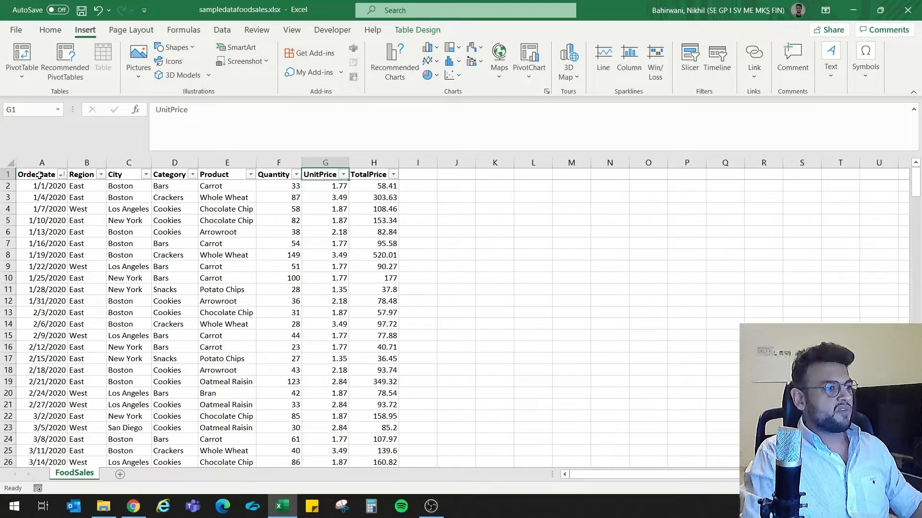
{"action": "left_click_drag", "start_coordinate": [40, 176], "coordinate": [379, 178]}
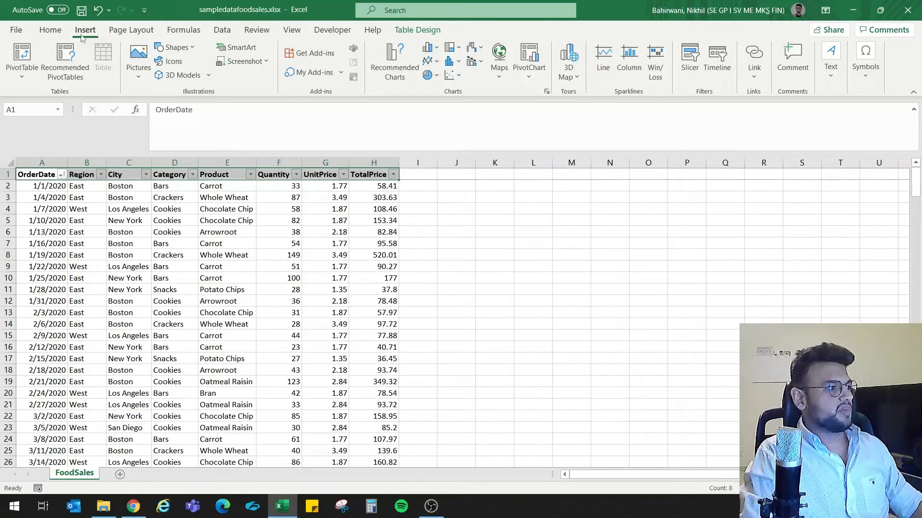
Review the recommended PivotTable layouts for the sales data without inserting one
{"action": "left_click", "coordinate": [159, 242]}
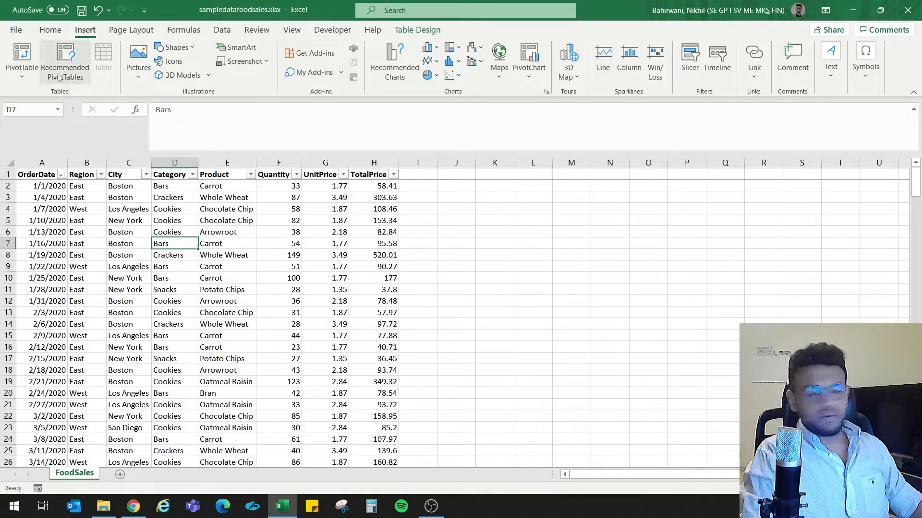
{"action": "left_click", "coordinate": [70, 75]}
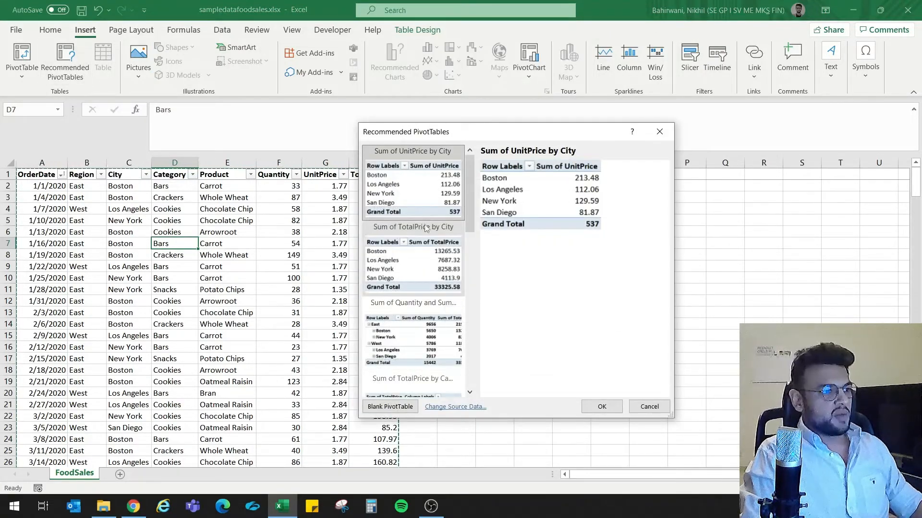
{"action": "left_click_drag", "start_coordinate": [471, 205], "coordinate": [473, 165]}
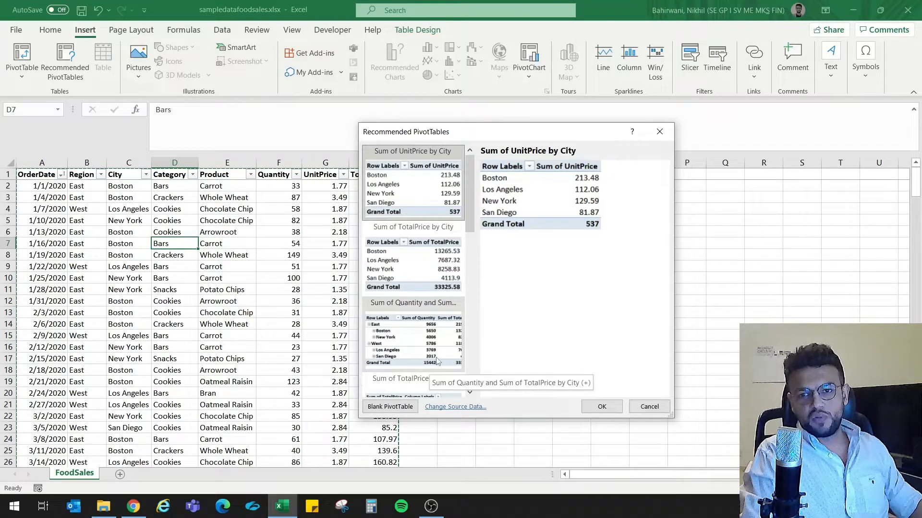
{"action": "left_click", "coordinate": [649, 407]}
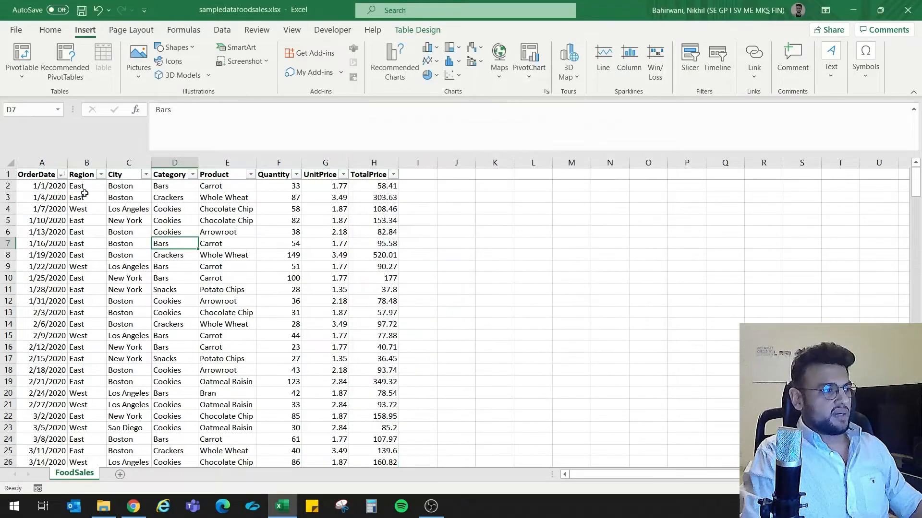
{"action": "left_click_drag", "start_coordinate": [34, 174], "coordinate": [380, 178]}
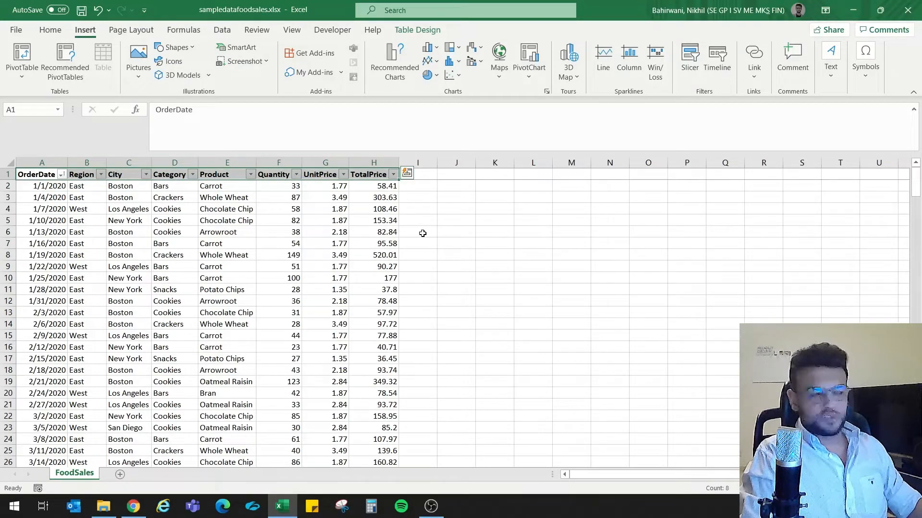
{"action": "key", "text": "ctrl+shift+Down"}
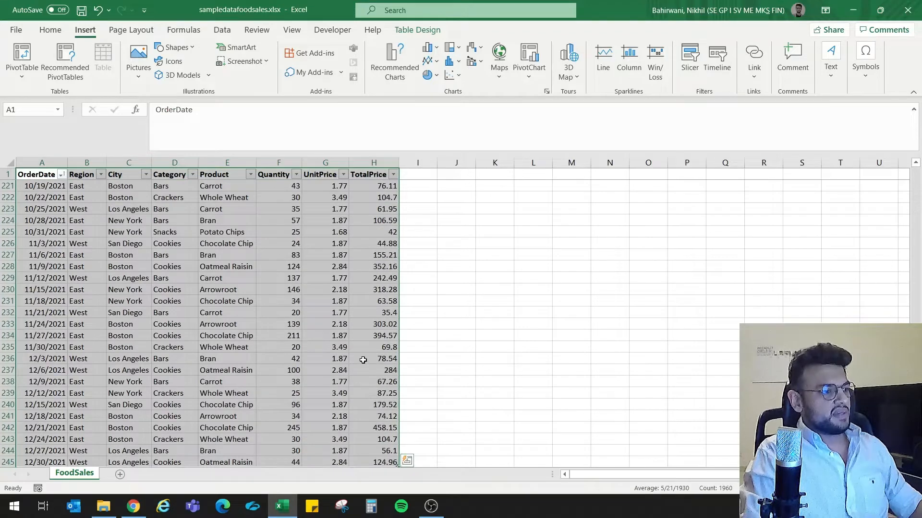
{"action": "left_click_drag", "start_coordinate": [915, 444], "coordinate": [916, 181]}
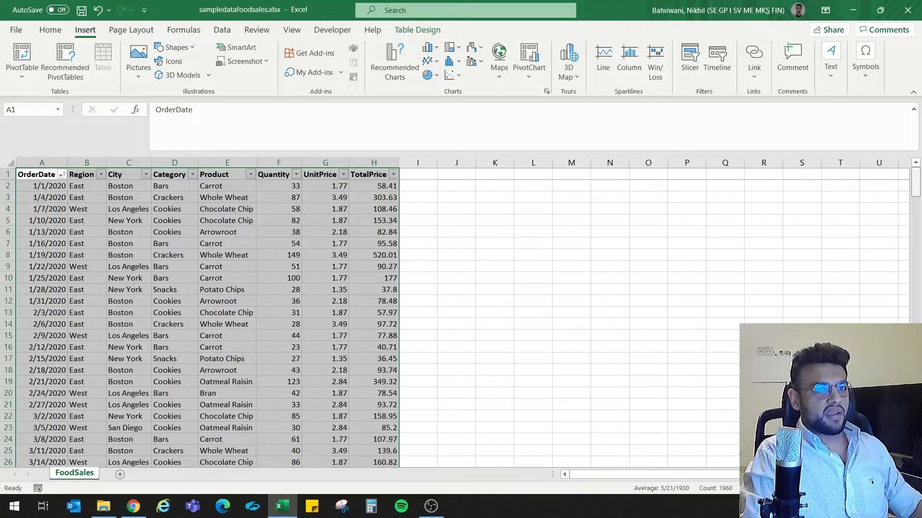
Create a blank PivotTable from the entire sales table, OrderDate through TotalPrice, on a new worksheet
{"action": "left_click", "coordinate": [51, 175]}
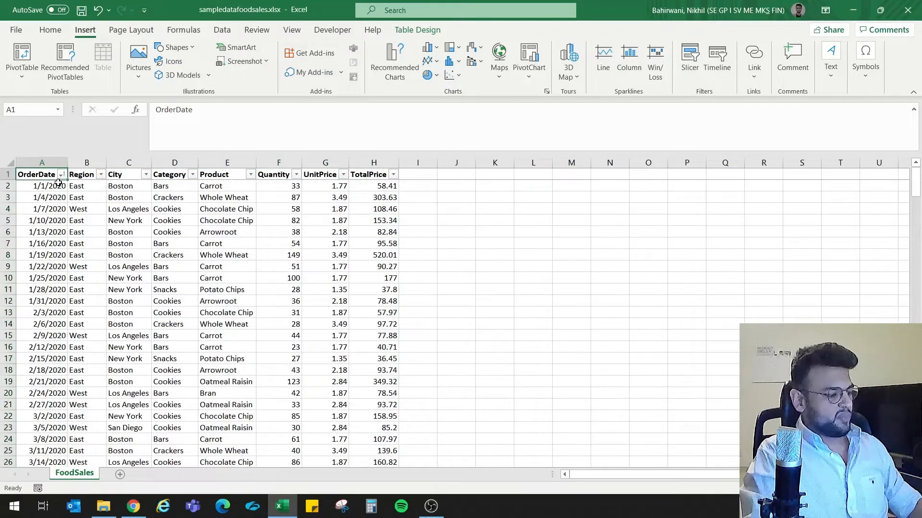
{"action": "key", "text": "ctrl+shift+Right"}
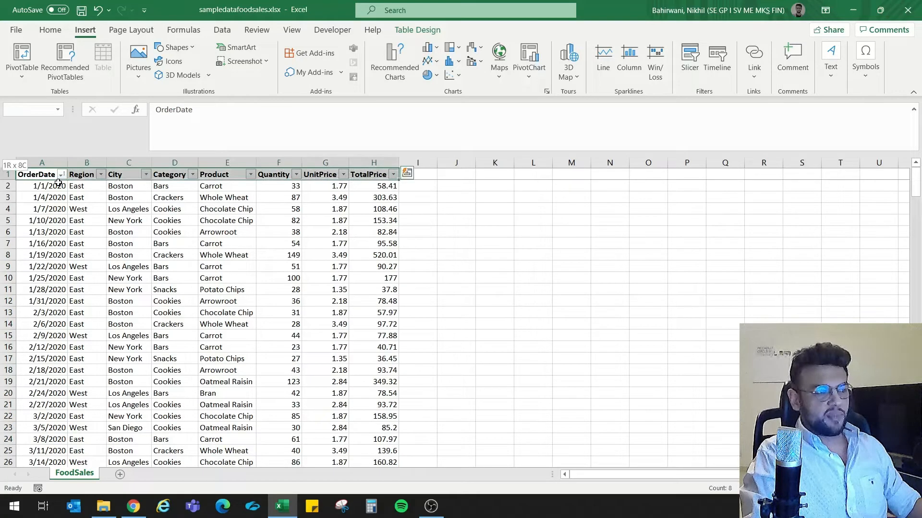
{"action": "key", "text": "ctrl+shift+Down"}
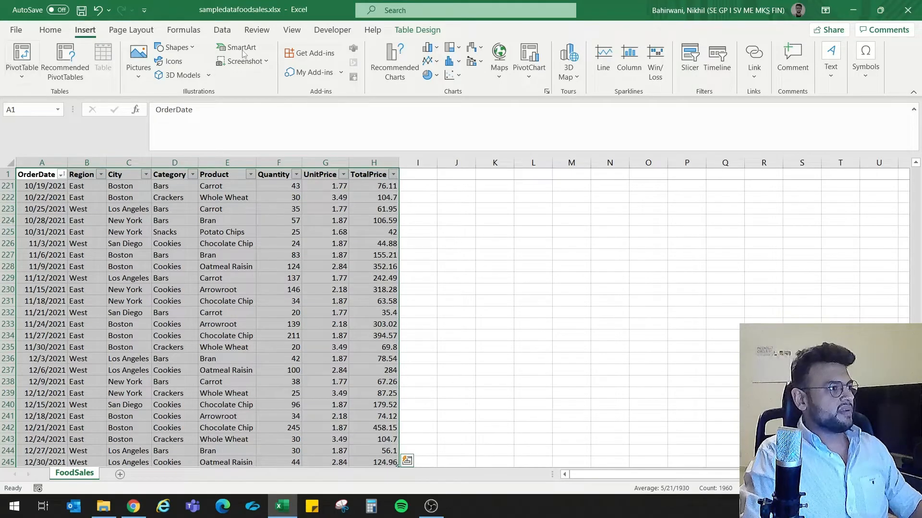
{"action": "left_click", "coordinate": [50, 30]}
{"action": "left_click", "coordinate": [85, 30]}
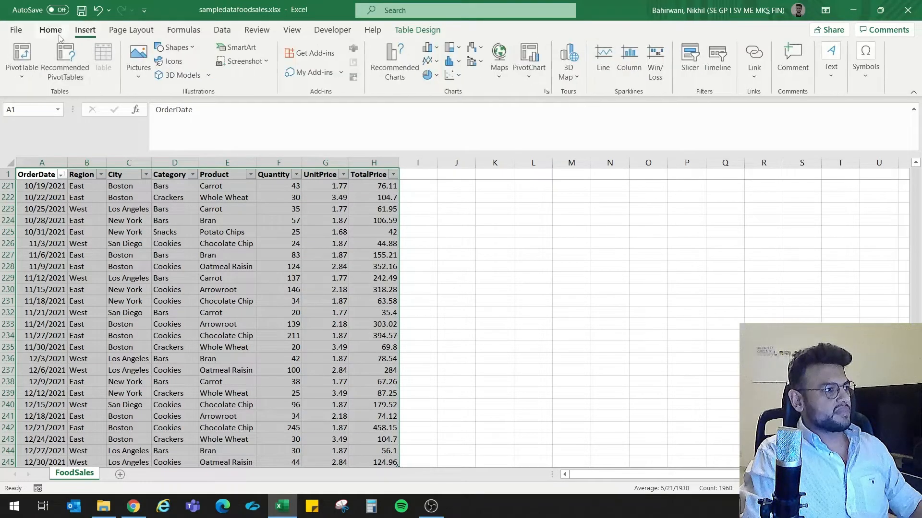
{"action": "left_click", "coordinate": [21, 58]}
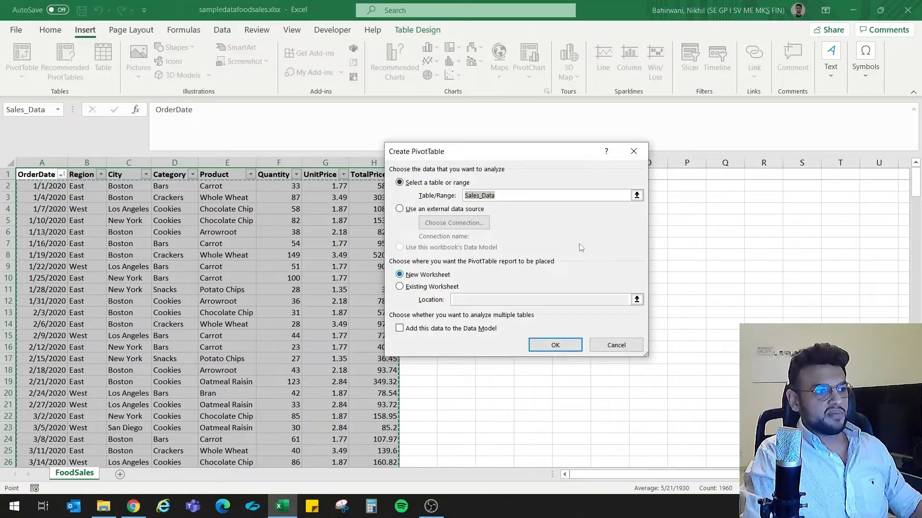
{"action": "left_click", "coordinate": [431, 287]}
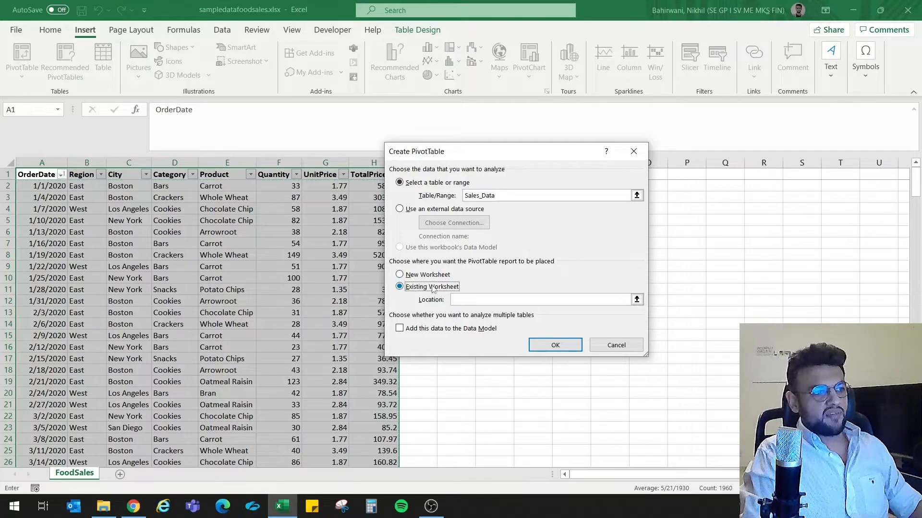
{"action": "left_click", "coordinate": [444, 277]}
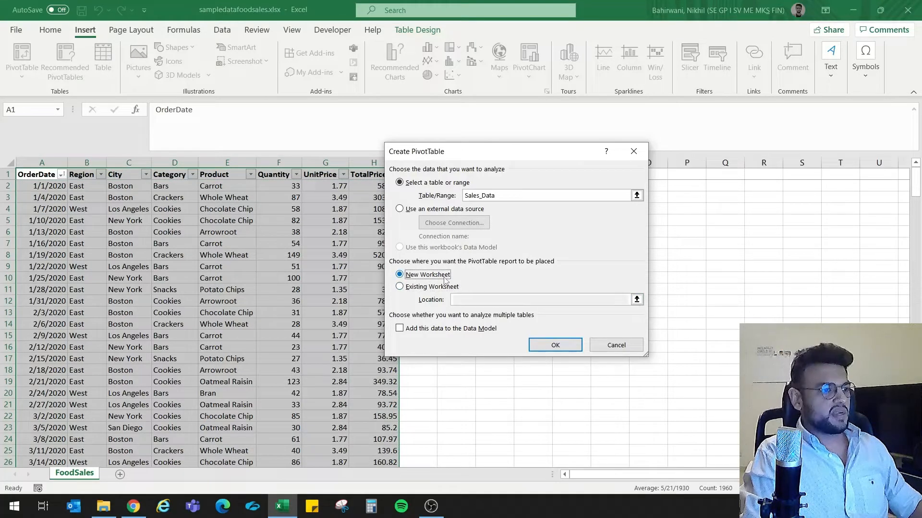
{"action": "left_click", "coordinate": [548, 344]}
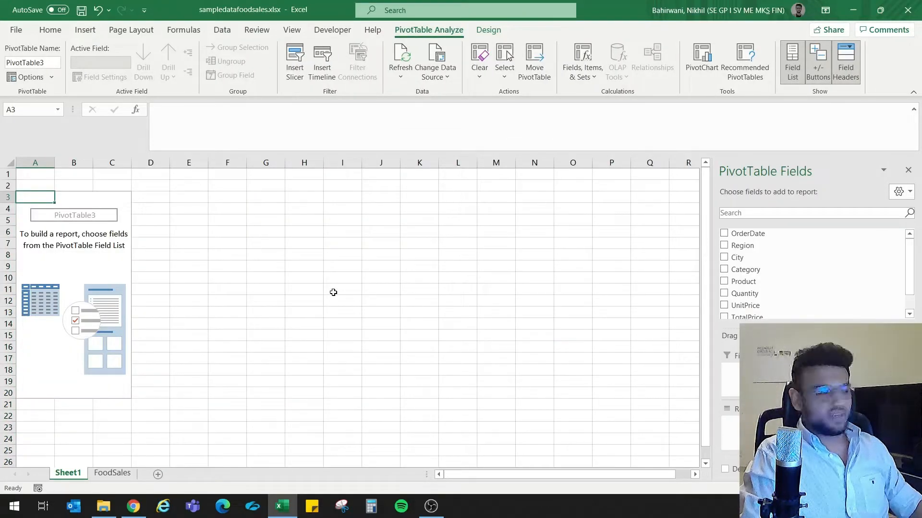
Shrink and reposition the workbook window so all areas of the PivotTable field pane are in view
{"action": "left_click", "coordinate": [104, 280]}
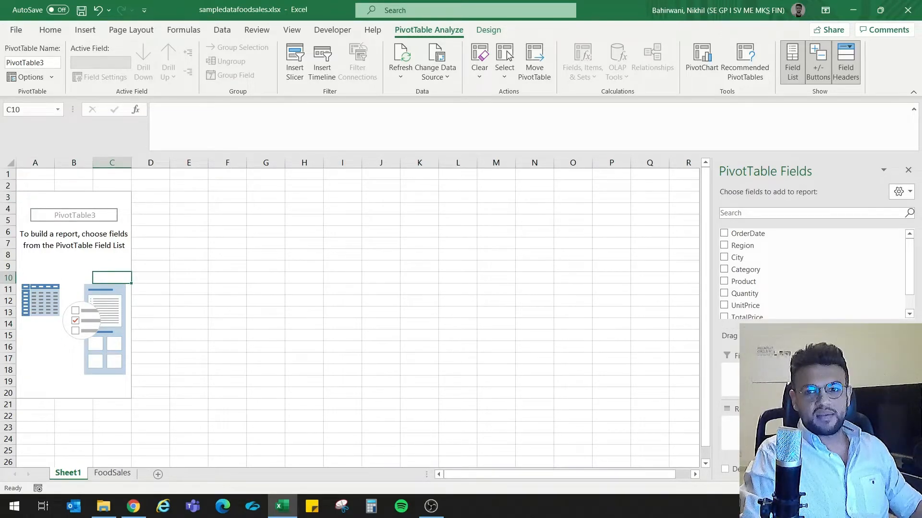
{"action": "left_click_drag", "start_coordinate": [614, 8], "coordinate": [326, 13]}
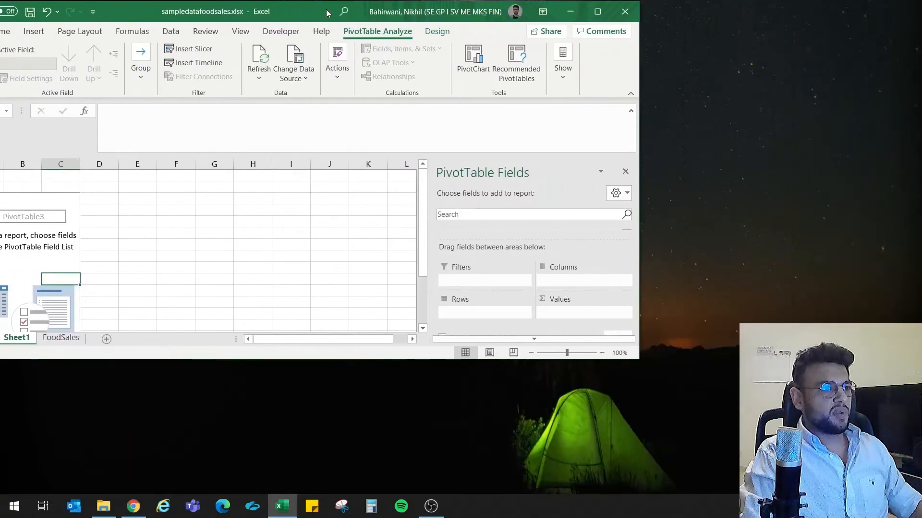
{"action": "left_click_drag", "start_coordinate": [638, 360], "coordinate": [696, 477]}
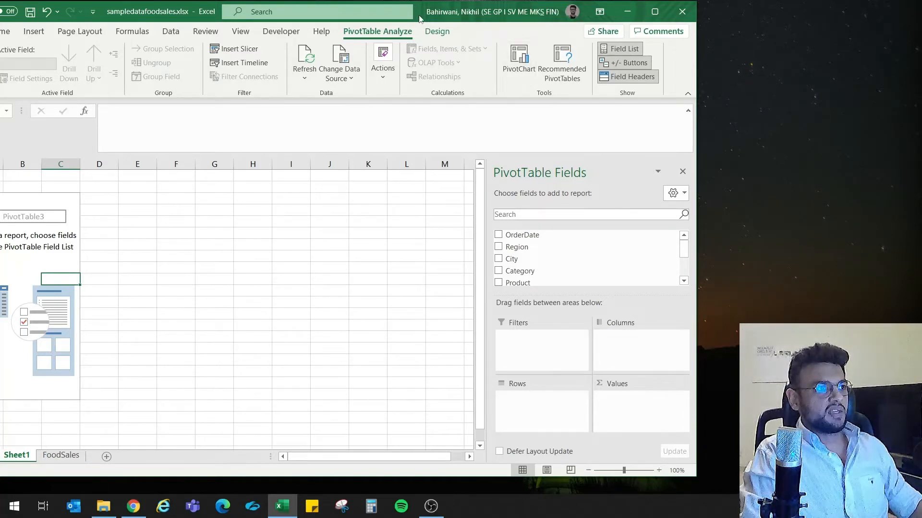
{"action": "left_click_drag", "start_coordinate": [419, 18], "coordinate": [459, 17]}
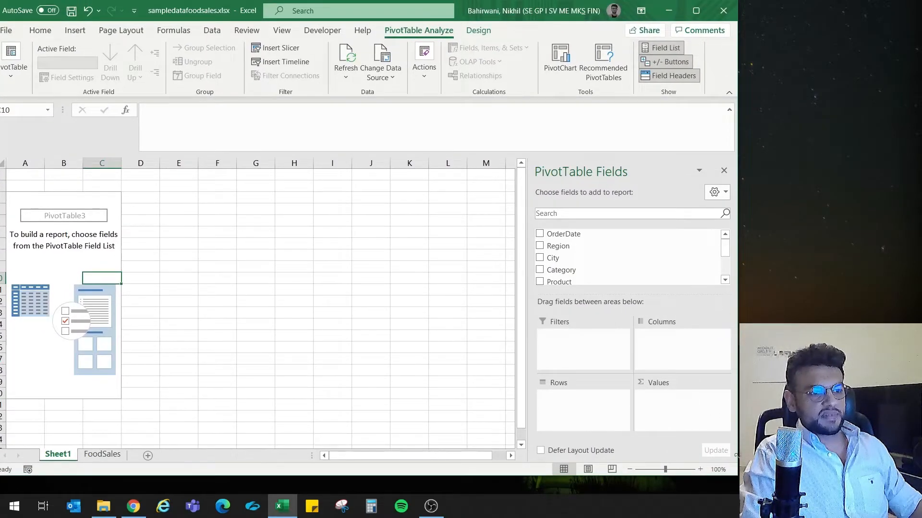
{"action": "left_click_drag", "start_coordinate": [734, 479], "coordinate": [734, 495]}
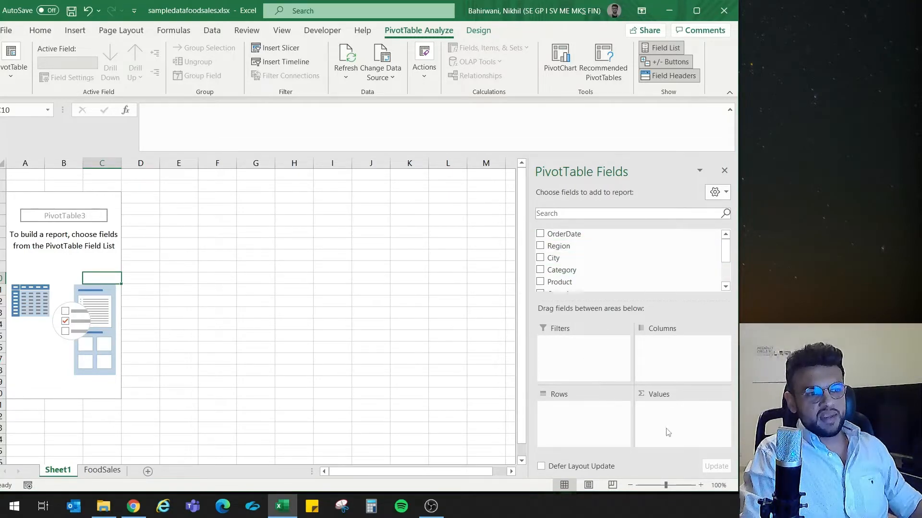
Build the PivotTable with Product as the row field and the sum of Quantity as the value field
{"action": "left_click_drag", "start_coordinate": [727, 247], "coordinate": [727, 254]}
{"action": "left_click_drag", "start_coordinate": [559, 265], "coordinate": [584, 422]}
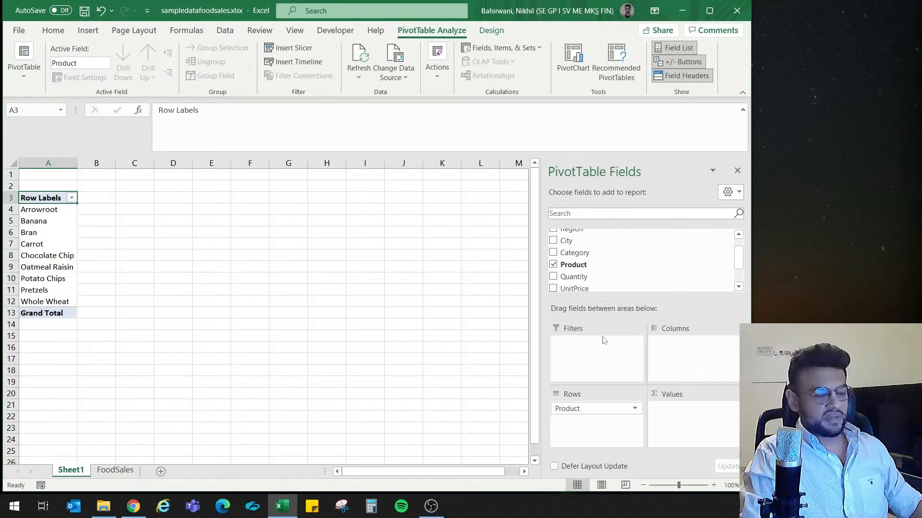
{"action": "scroll", "coordinate": [576, 249], "scroll_direction": "down", "scroll_amount": 2}
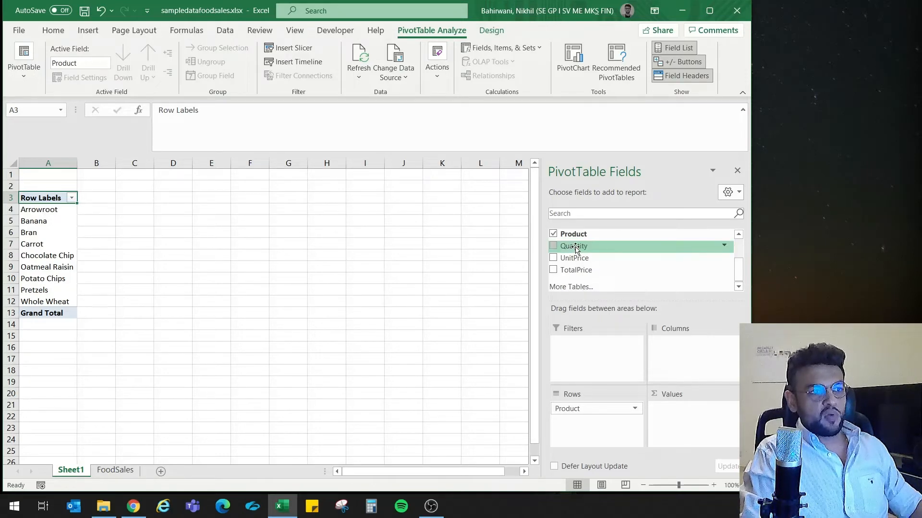
{"action": "left_click_drag", "start_coordinate": [576, 247], "coordinate": [683, 414]}
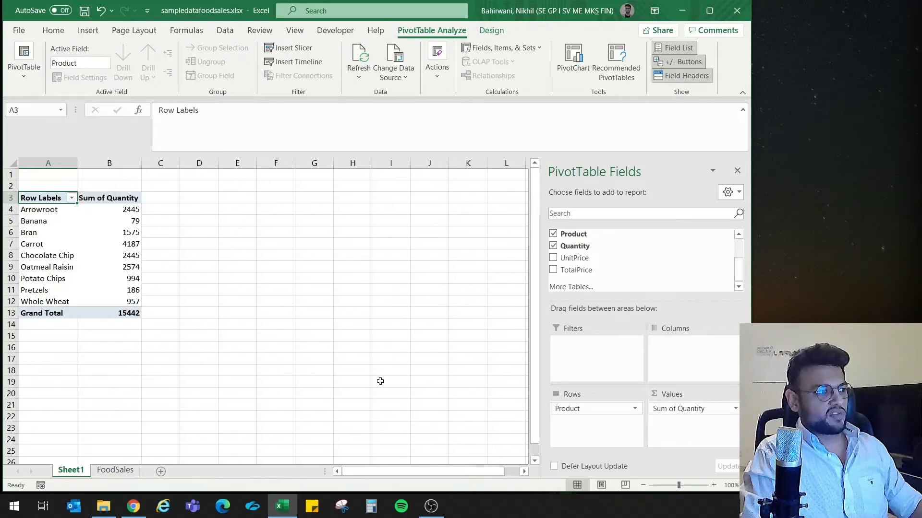
Format the Sum of Quantity column with thousands separators and no decimal places
{"action": "left_click", "coordinate": [117, 163]}
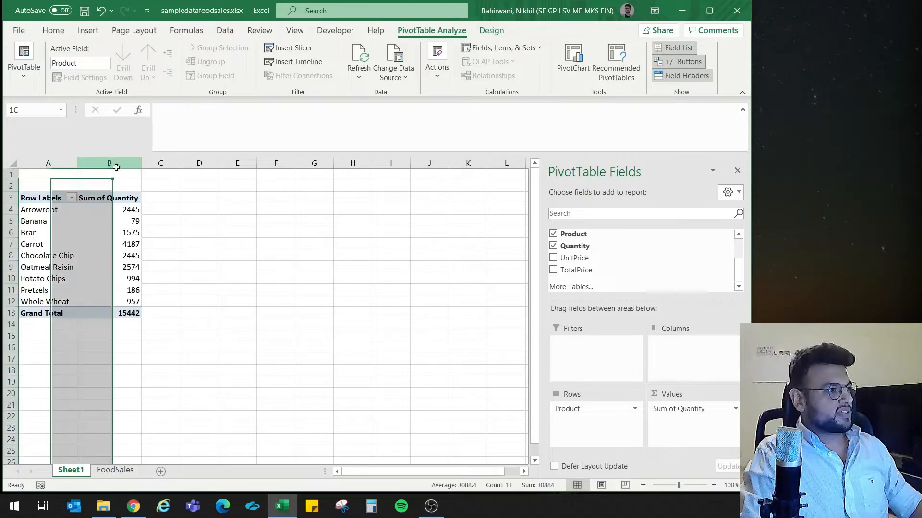
{"action": "left_click", "coordinate": [358, 72]}
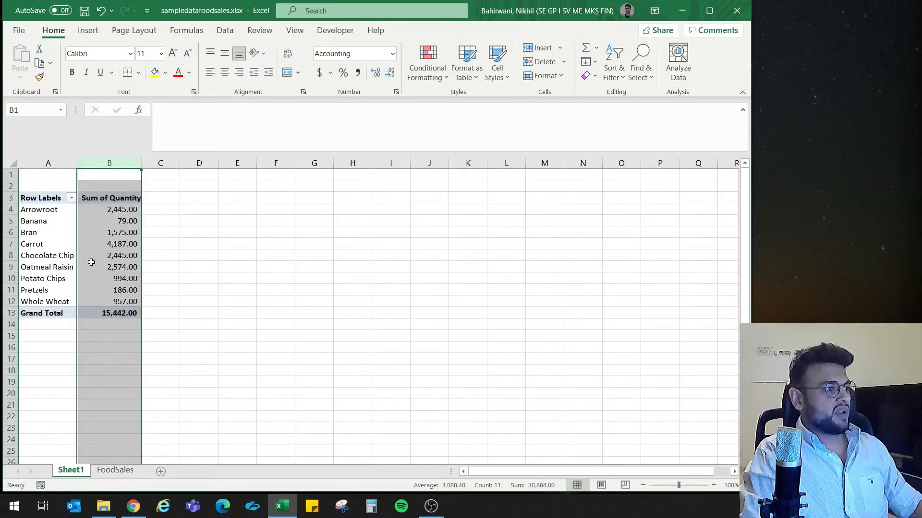
{"action": "left_click", "coordinate": [90, 259]}
{"action": "left_click", "coordinate": [107, 163]}
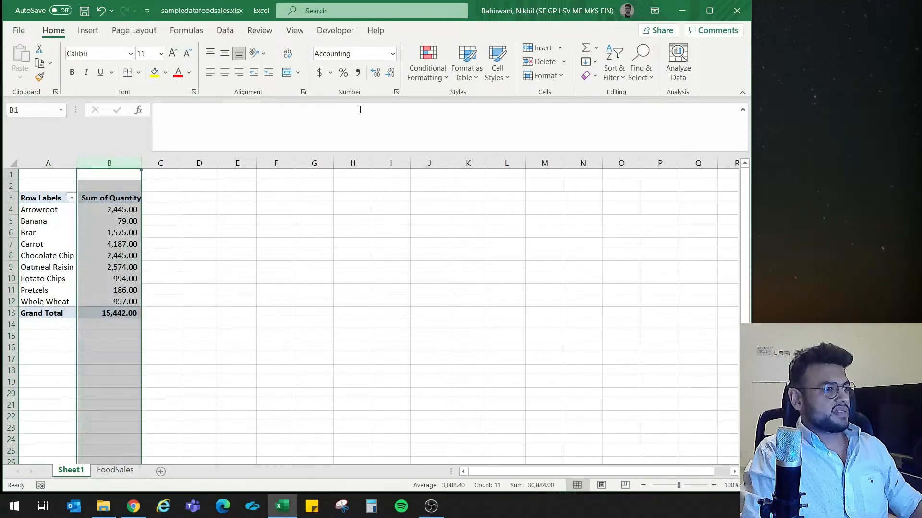
{"action": "left_click", "coordinate": [390, 72]}
{"action": "left_click", "coordinate": [390, 72]}
{"action": "left_click", "coordinate": [106, 245]}
{"action": "left_click", "coordinate": [120, 211]}
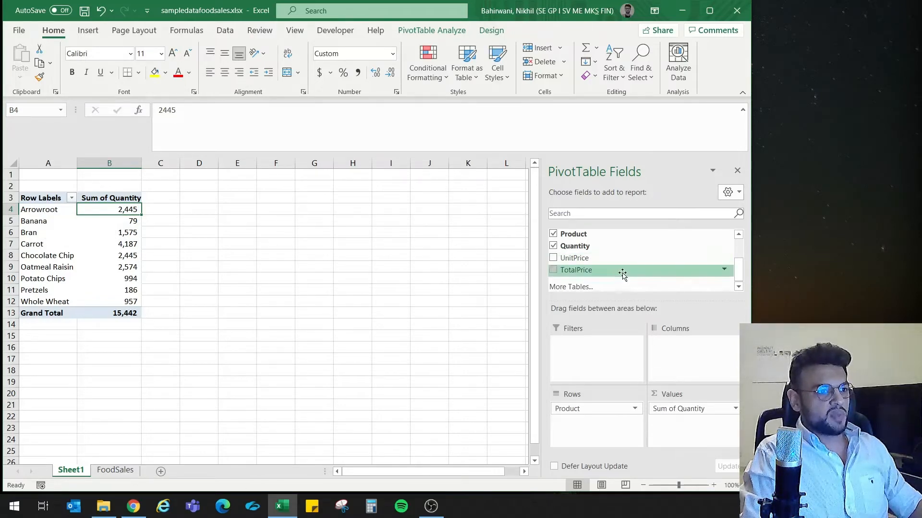
Add the sum of TotalPrice as a second value field, and try UnitPrice as a third before removing it
{"action": "left_click_drag", "start_coordinate": [595, 270], "coordinate": [675, 435]}
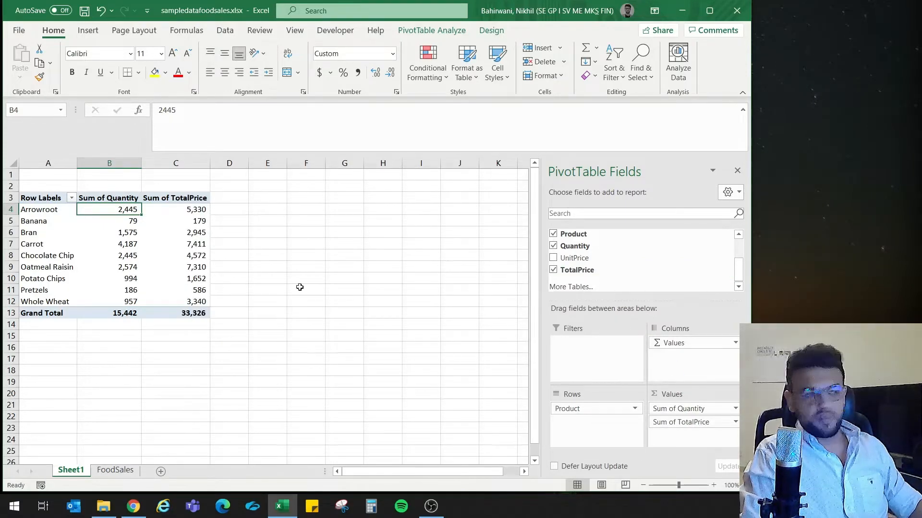
{"action": "left_click_drag", "start_coordinate": [576, 258], "coordinate": [696, 442]}
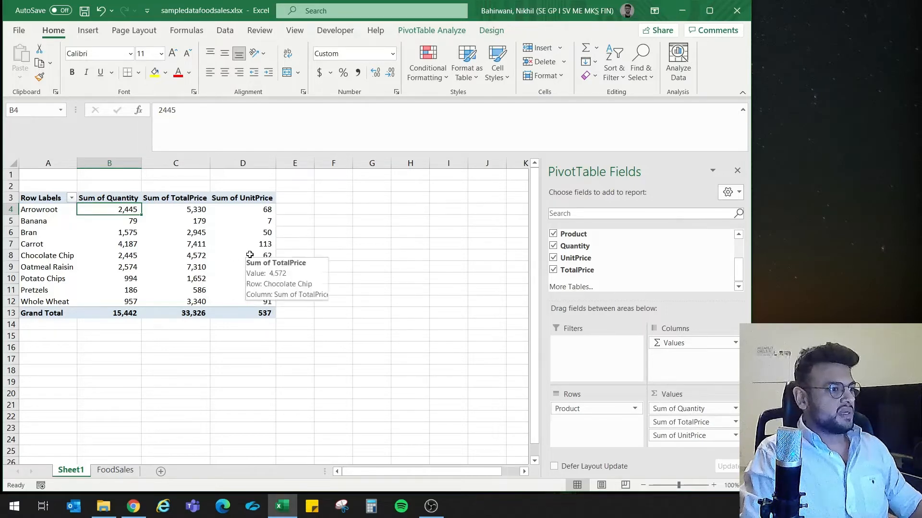
{"action": "left_click_drag", "start_coordinate": [685, 440], "coordinate": [448, 350]}
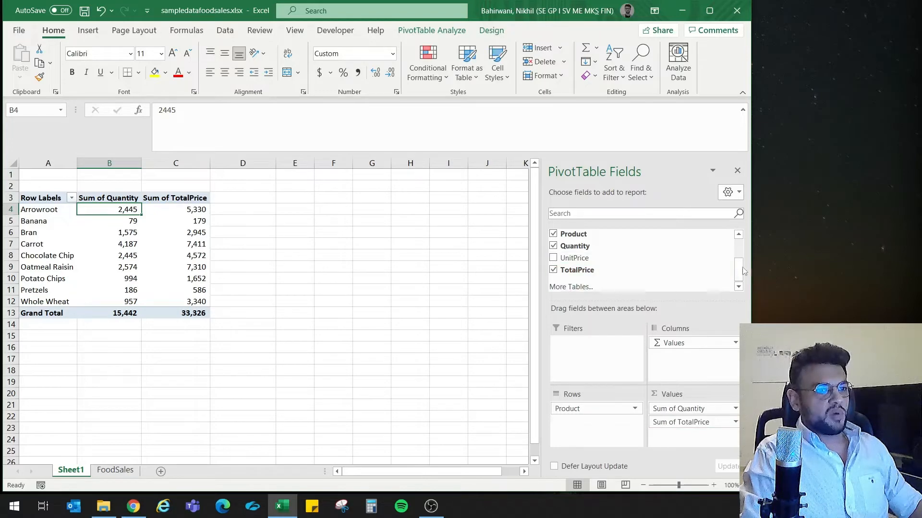
Add Region as a report filter and limit the PivotTable to the East region, allowing multiple items to be selected
{"action": "scroll", "coordinate": [617, 266], "scroll_direction": "up", "scroll_amount": 2}
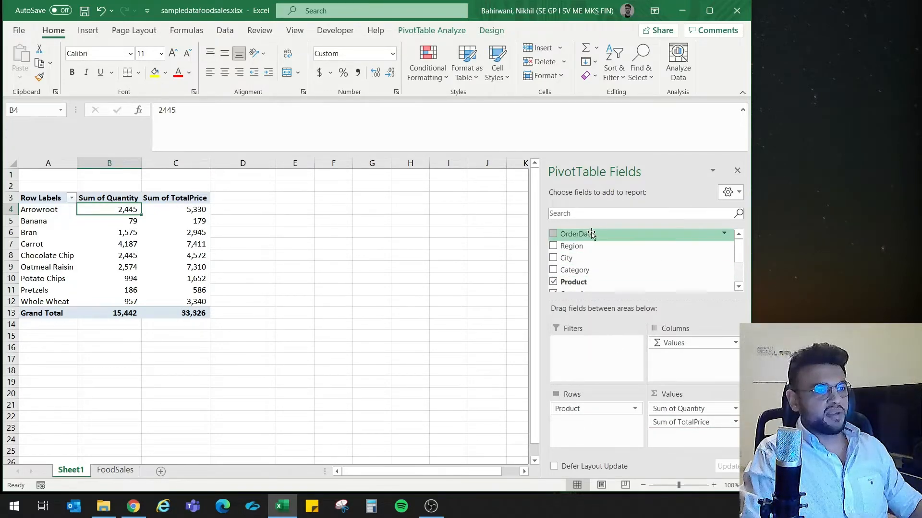
{"action": "left_click_drag", "start_coordinate": [599, 247], "coordinate": [593, 344]}
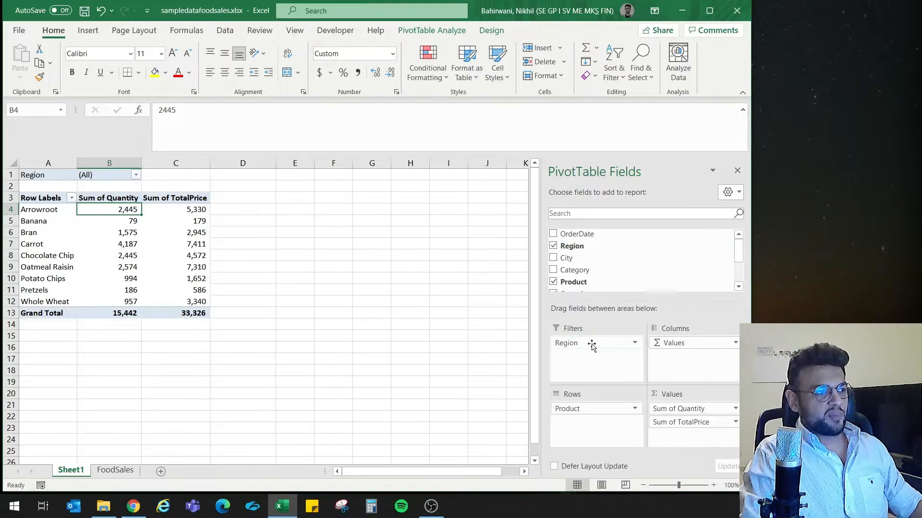
{"action": "left_click", "coordinate": [106, 184]}
{"action": "left_click", "coordinate": [136, 174]}
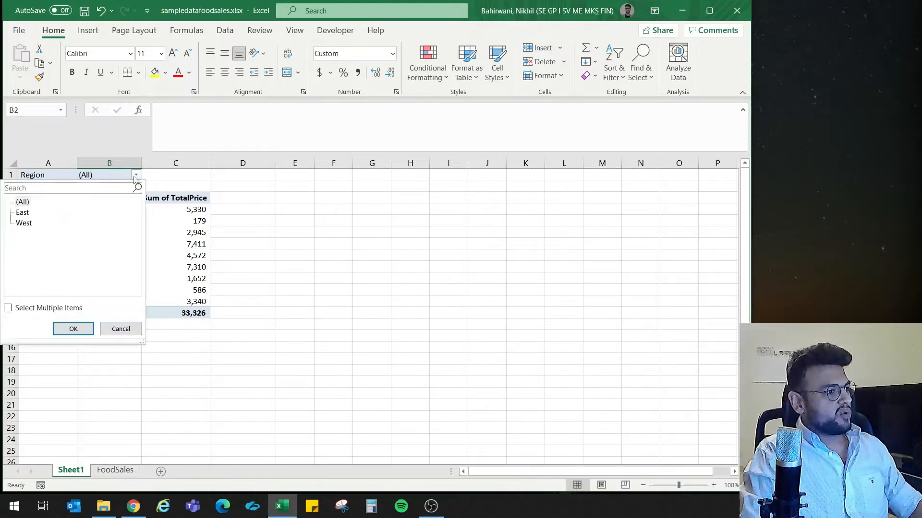
{"action": "left_click", "coordinate": [43, 308]}
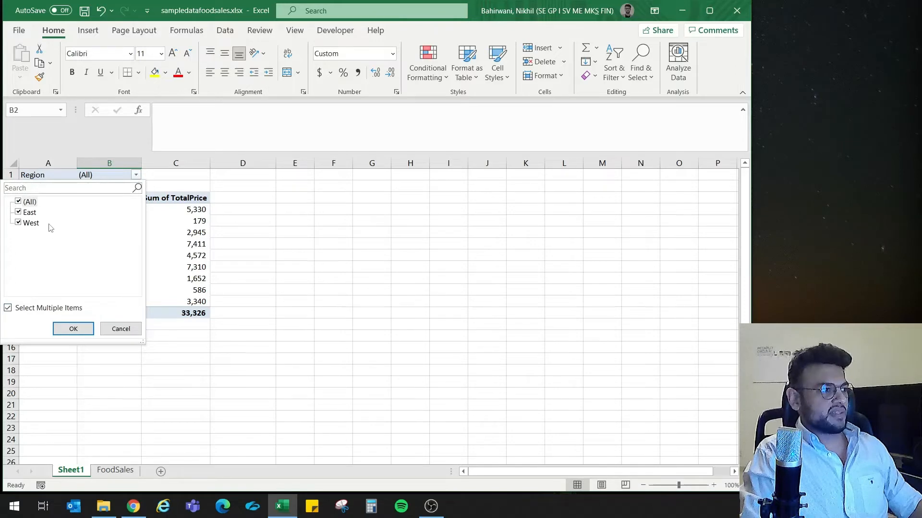
{"action": "left_click", "coordinate": [19, 201]}
{"action": "left_click", "coordinate": [18, 212]}
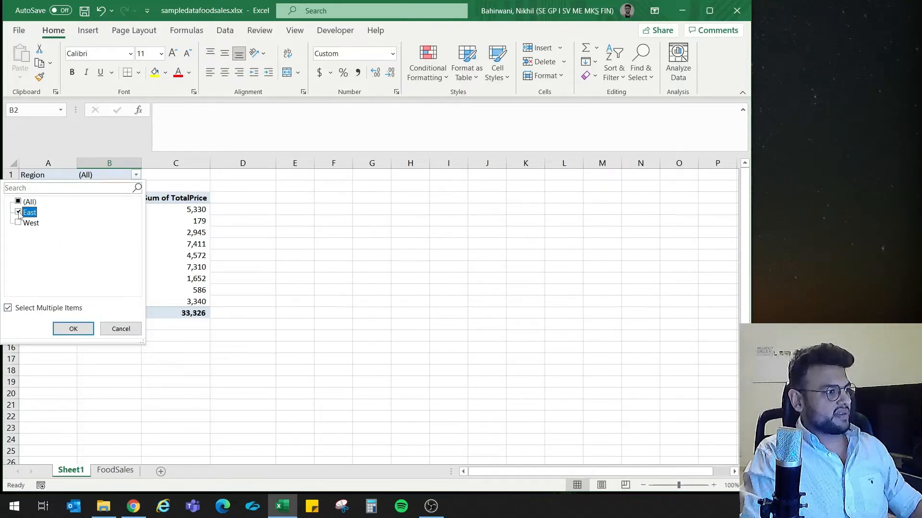
{"action": "left_click", "coordinate": [72, 329]}
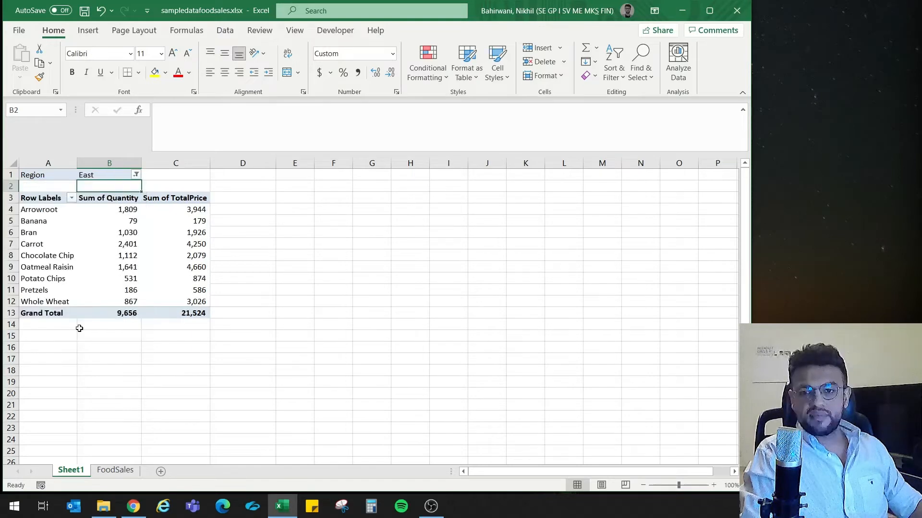
{"action": "left_click", "coordinate": [103, 363]}
{"action": "left_click_drag", "start_coordinate": [175, 201], "coordinate": [134, 323]}
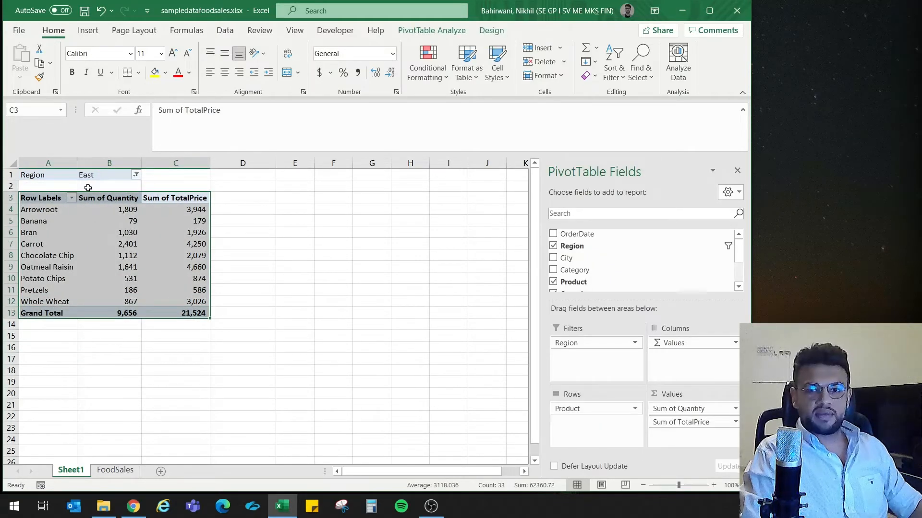
Set the Region filter to show only West and review its products and totals
{"action": "left_click", "coordinate": [136, 174]}
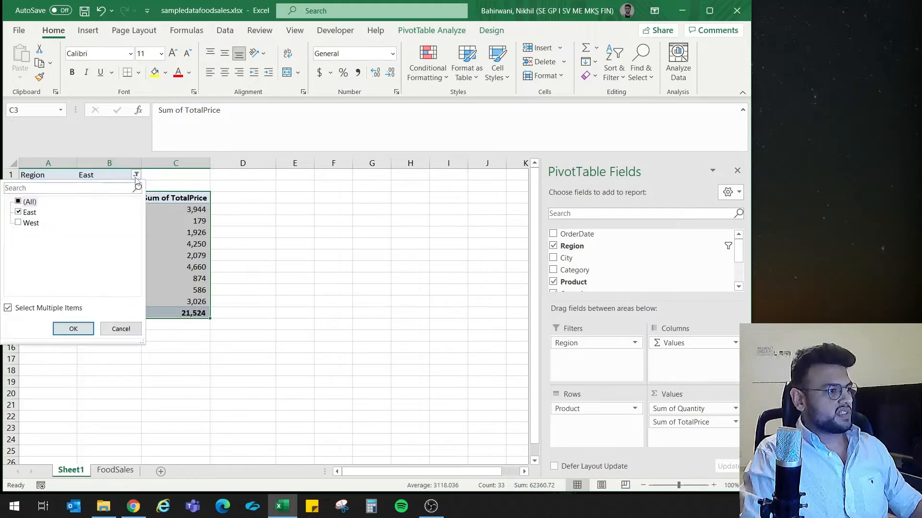
{"action": "left_click", "coordinate": [19, 213]}
{"action": "left_click", "coordinate": [18, 223]}
{"action": "left_click", "coordinate": [73, 328]}
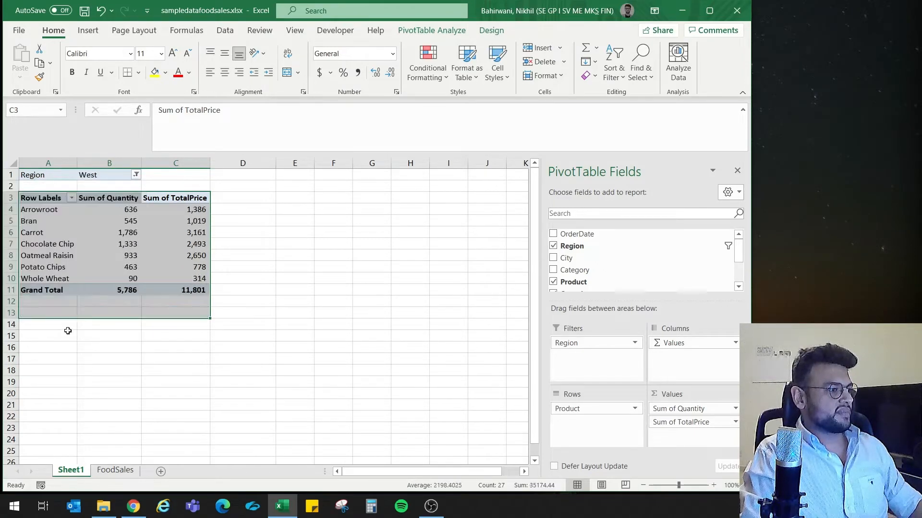
{"action": "left_click_drag", "start_coordinate": [192, 290], "coordinate": [34, 198]}
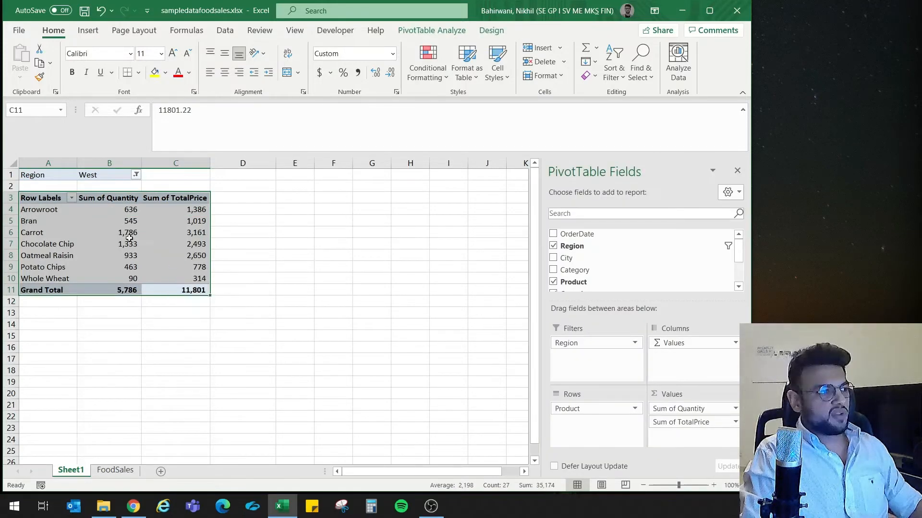
{"action": "left_click", "coordinate": [44, 206]}
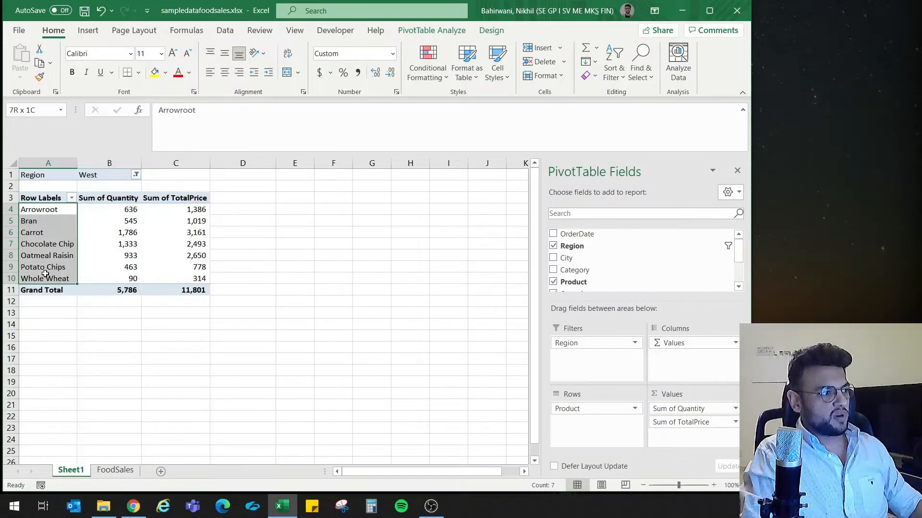
Reset the Region filter to include both East and West
{"action": "left_click", "coordinate": [111, 175]}
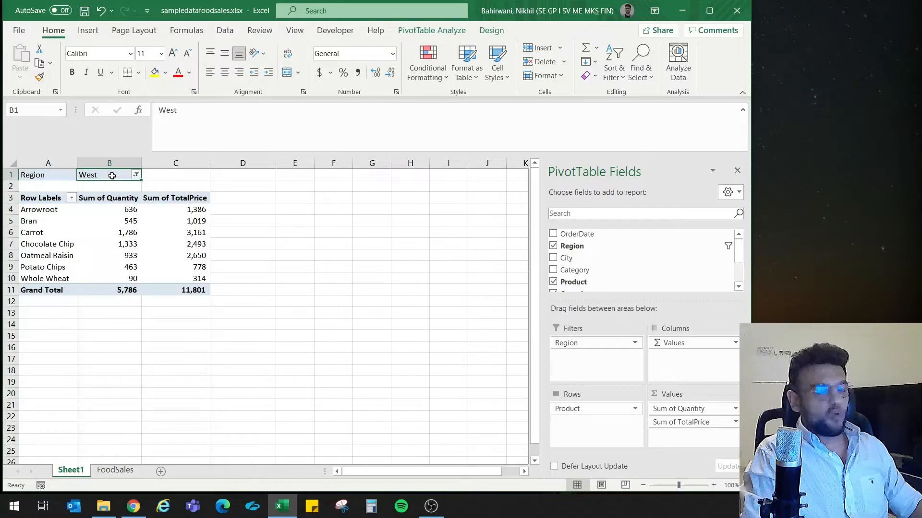
{"action": "left_click", "coordinate": [136, 175]}
{"action": "left_click", "coordinate": [17, 212]}
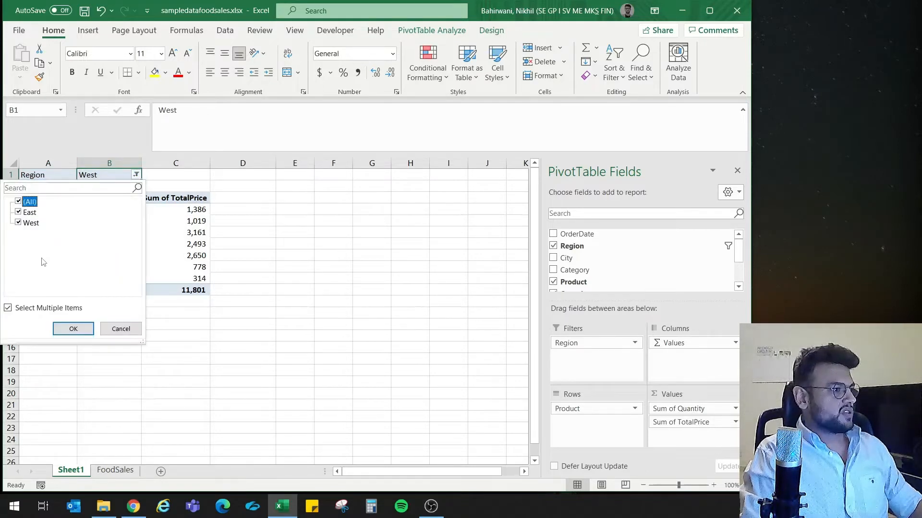
{"action": "left_click", "coordinate": [73, 329]}
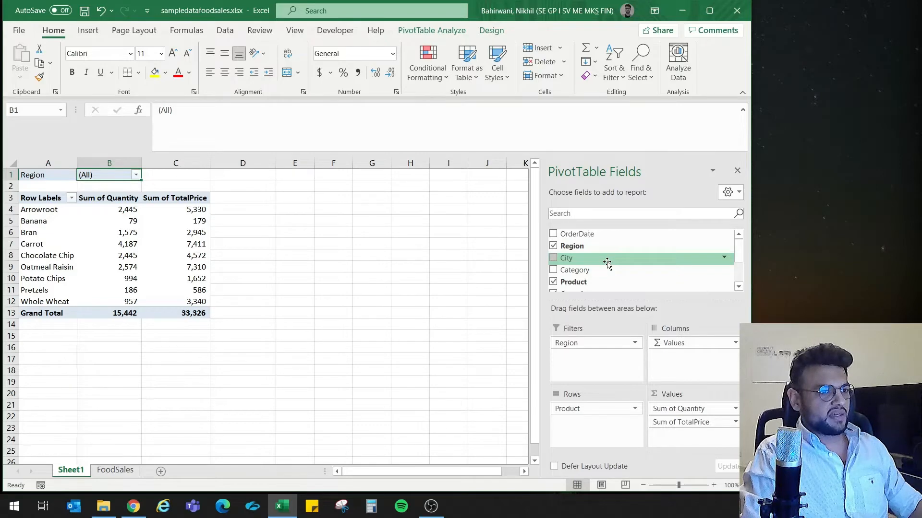
Add City as a second row field beneath Product and review the city breakdown under each product
{"action": "left_click_drag", "start_coordinate": [607, 263], "coordinate": [600, 424]}
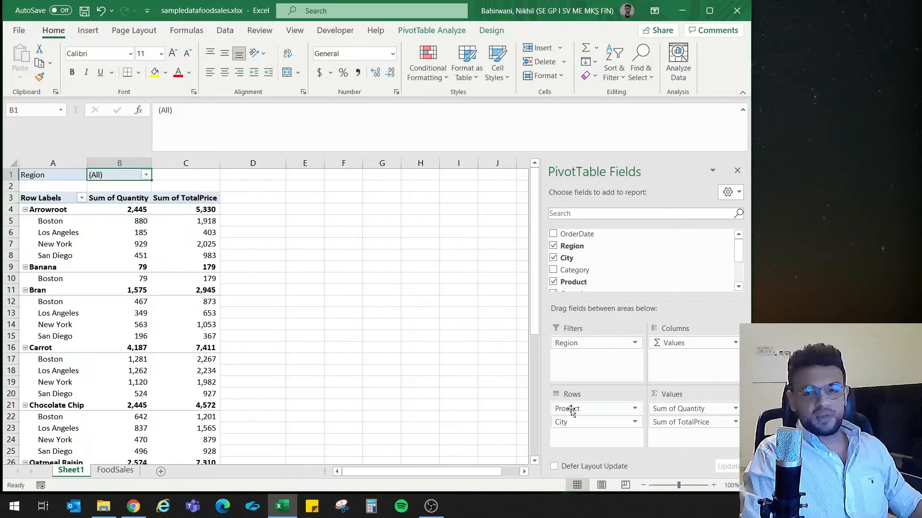
{"action": "left_click", "coordinate": [61, 210]}
{"action": "left_click", "coordinate": [52, 267]}
{"action": "left_click", "coordinate": [53, 290]}
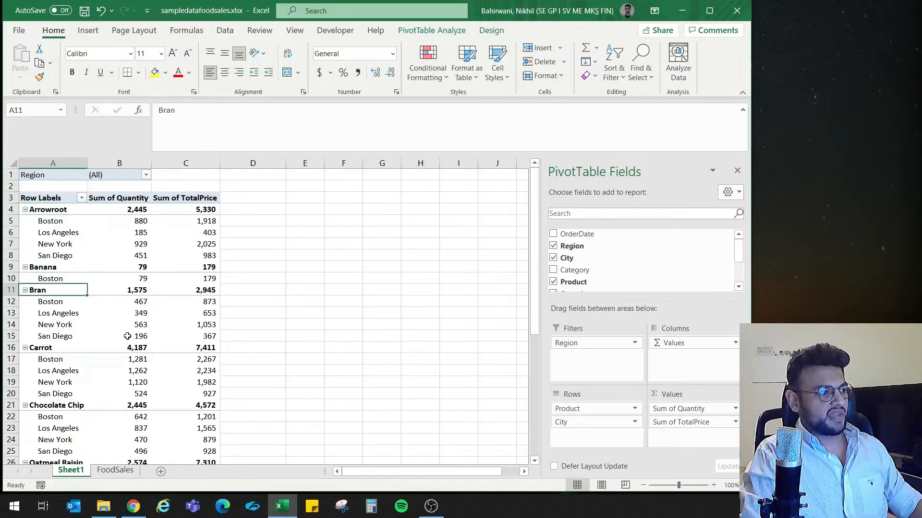
{"action": "left_click_drag", "start_coordinate": [53, 314], "coordinate": [63, 337]}
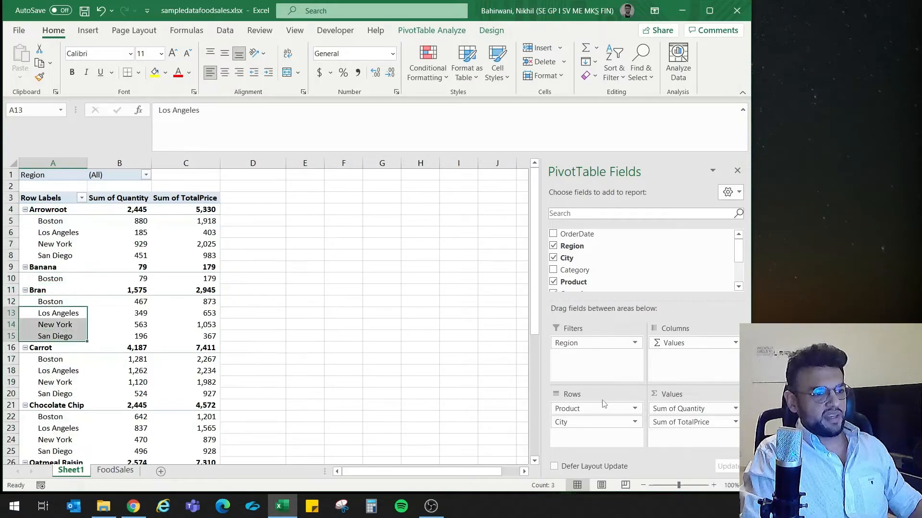
Reorder the row fields so products are grouped under each City, and look through the regrouped table
{"action": "left_click_drag", "start_coordinate": [581, 409], "coordinate": [594, 432]}
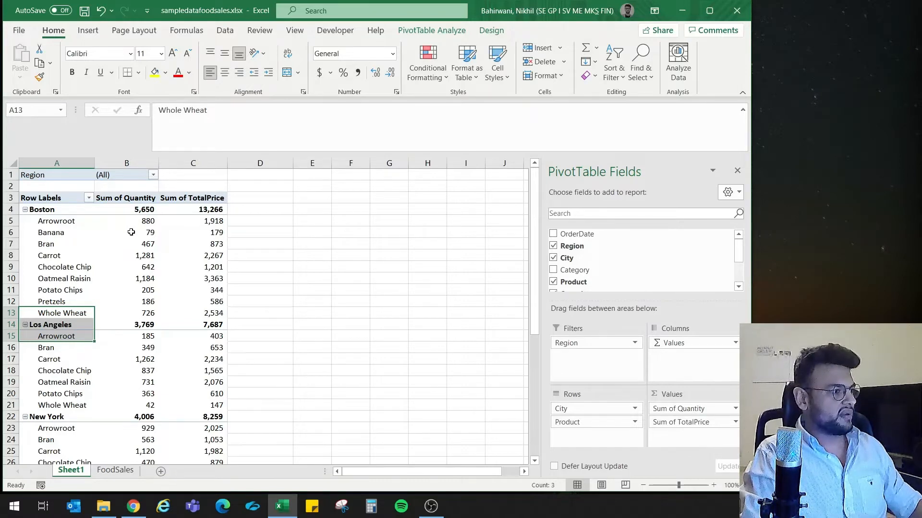
{"action": "scroll", "coordinate": [140, 274], "scroll_direction": "down", "scroll_amount": 8}
{"action": "scroll", "coordinate": [166, 290], "scroll_direction": "up", "scroll_amount": 8}
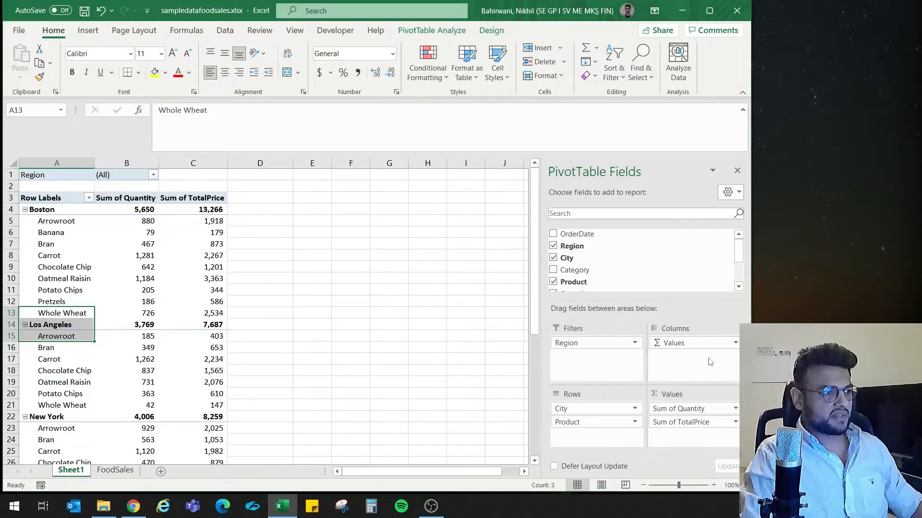
Add the sum of UnitPrice as a third value field and remove City from the row fields
{"action": "left_click_drag", "start_coordinate": [739, 249], "coordinate": [740, 268]}
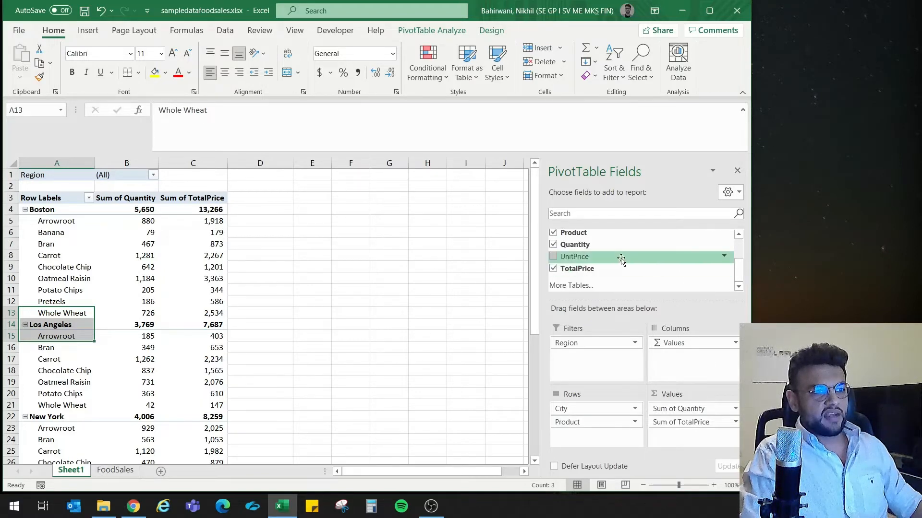
{"action": "left_click_drag", "start_coordinate": [619, 258], "coordinate": [685, 444]}
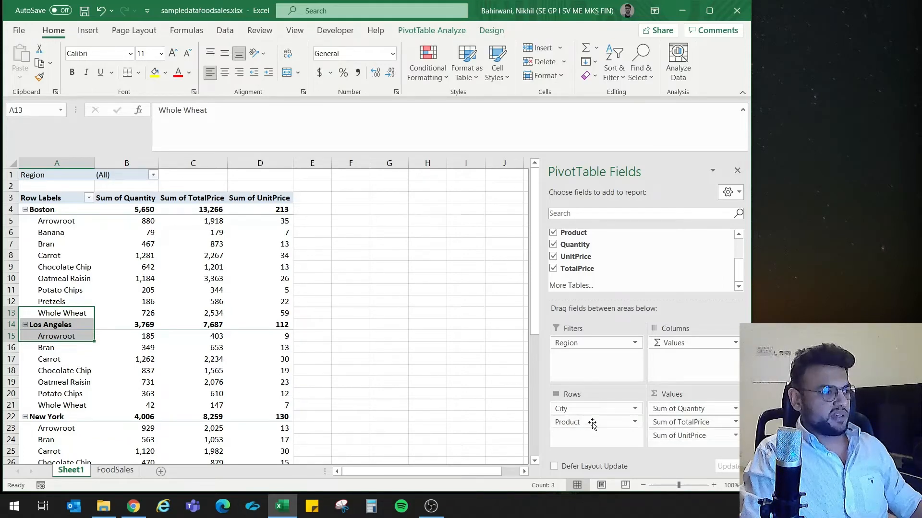
{"action": "left_click_drag", "start_coordinate": [591, 415], "coordinate": [485, 379]}
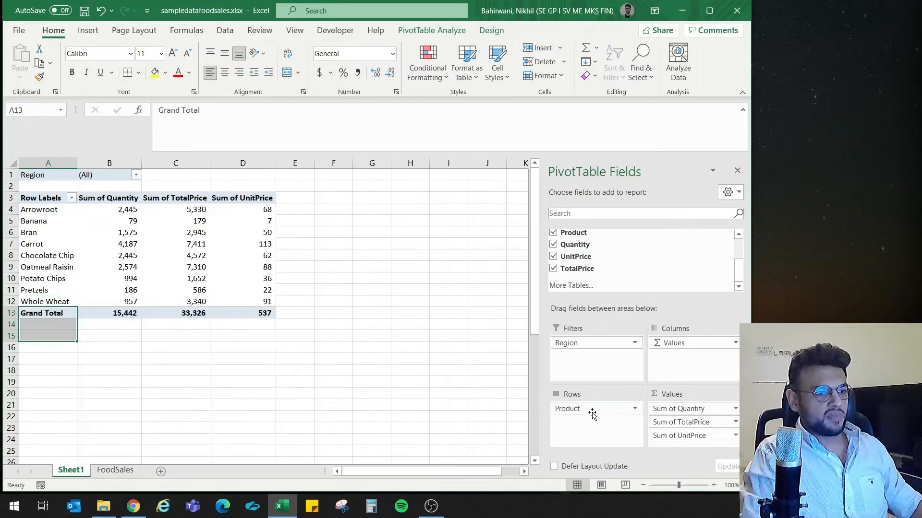
Summarize the UnitPrice value field by Average instead of Sum and slightly widen its column
{"action": "left_click", "coordinate": [690, 436]}
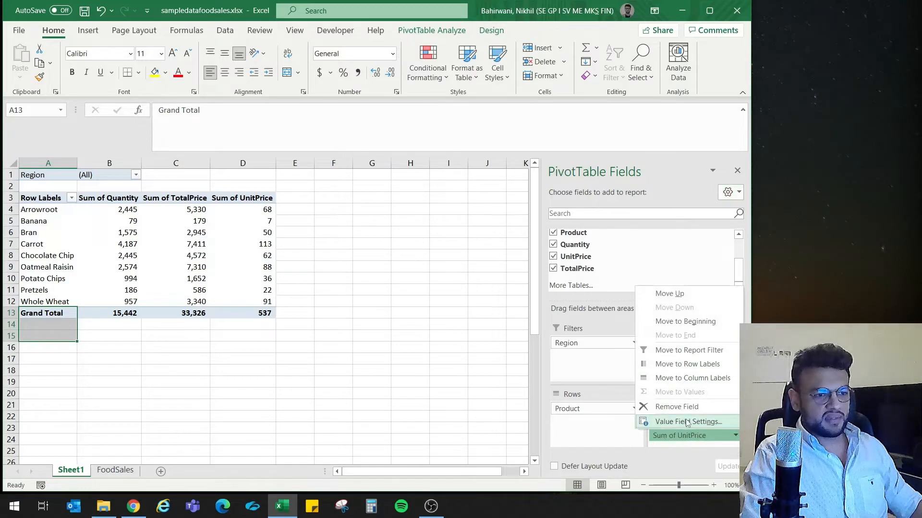
{"action": "left_click", "coordinate": [691, 433]}
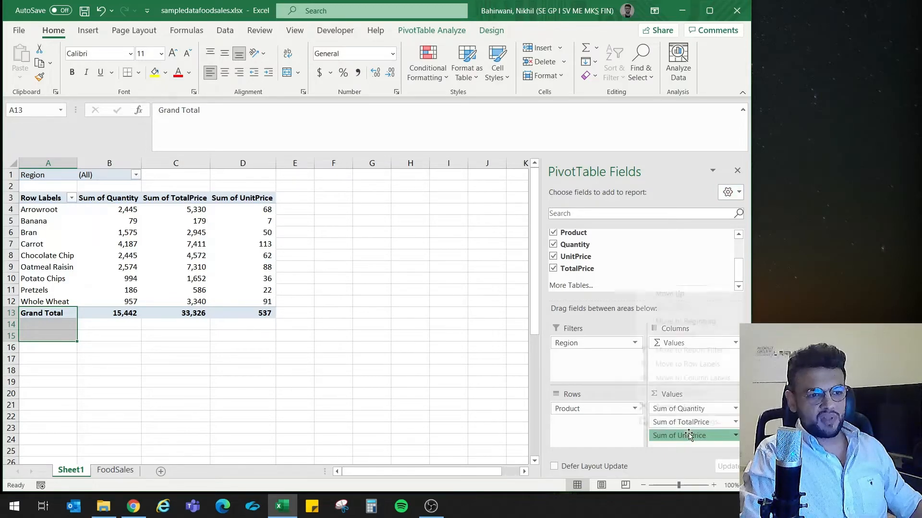
{"action": "left_click", "coordinate": [690, 435]}
{"action": "left_click", "coordinate": [688, 422]}
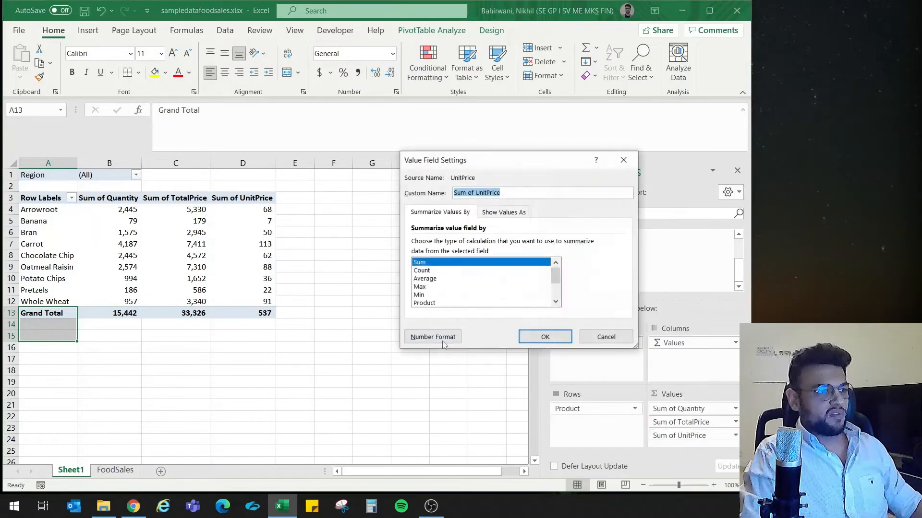
{"action": "left_click", "coordinate": [445, 280]}
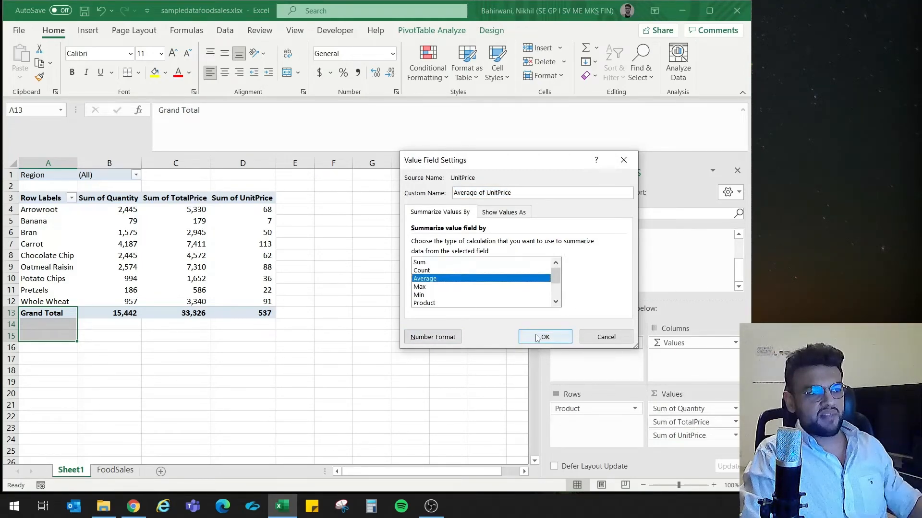
{"action": "left_click", "coordinate": [545, 336]}
{"action": "left_click", "coordinate": [263, 222]}
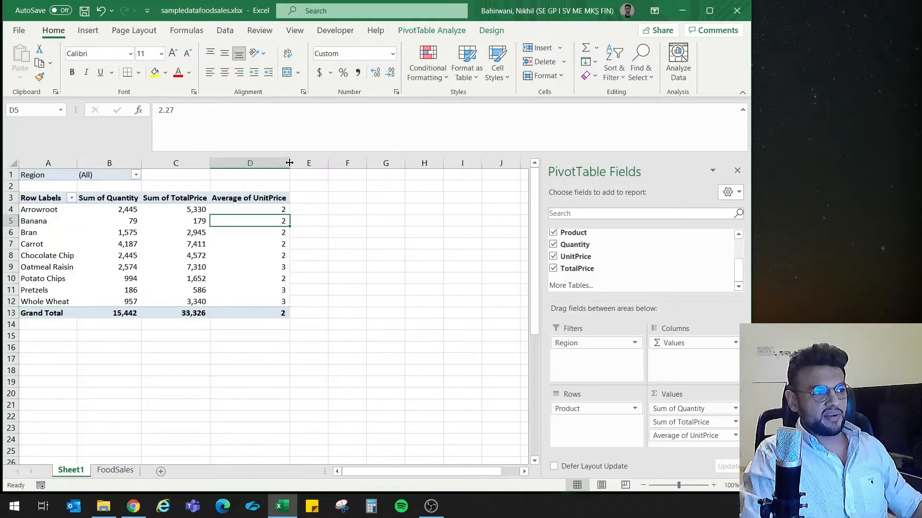
{"action": "left_click_drag", "start_coordinate": [290, 163], "coordinate": [294, 164]}
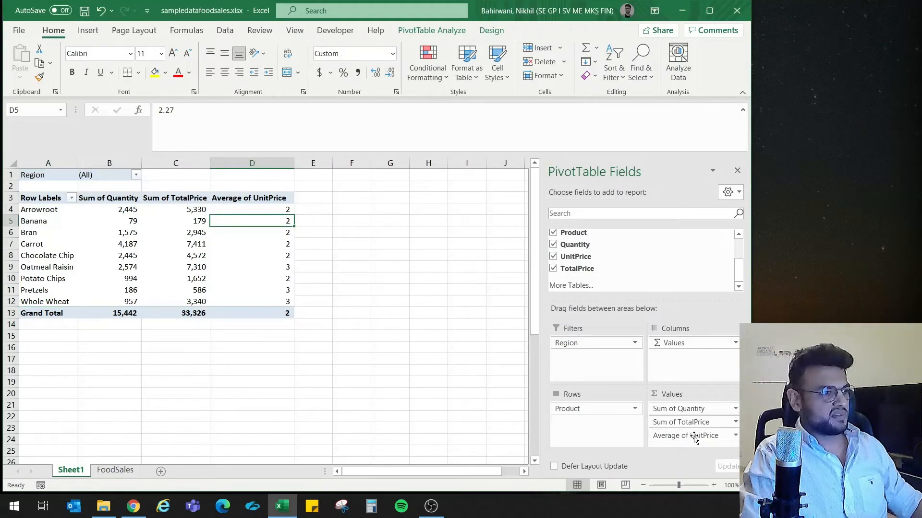
Summarize the UnitPrice value field by Count and look over the per-product counts
{"action": "left_click", "coordinate": [694, 436]}
{"action": "left_click", "coordinate": [674, 422]}
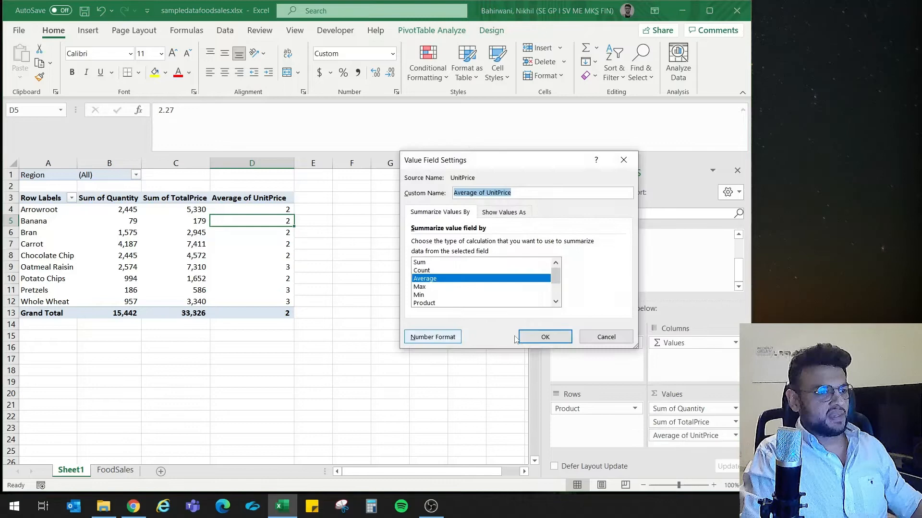
{"action": "left_click", "coordinate": [435, 270]}
{"action": "left_click", "coordinate": [560, 343]}
{"action": "left_click_drag", "start_coordinate": [272, 211], "coordinate": [272, 302]}
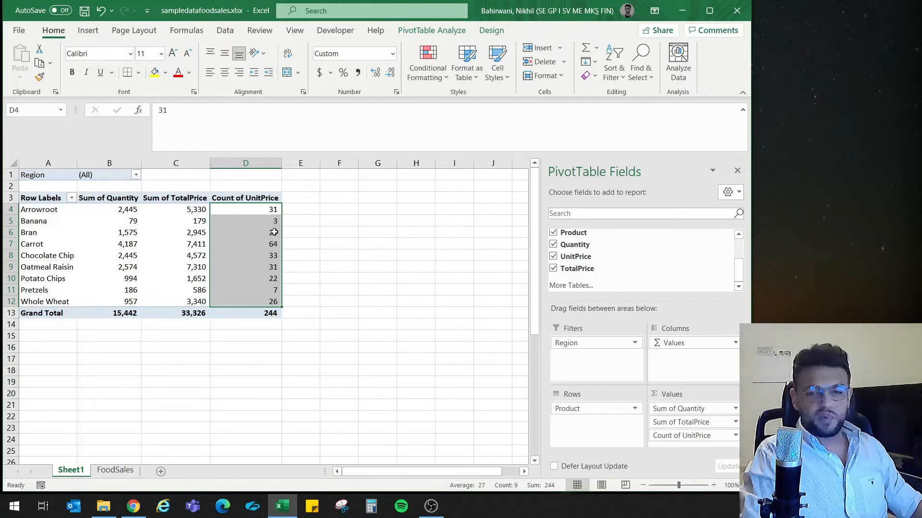
Change the UnitPrice value field's calculation to Max
{"action": "left_click", "coordinate": [694, 436]}
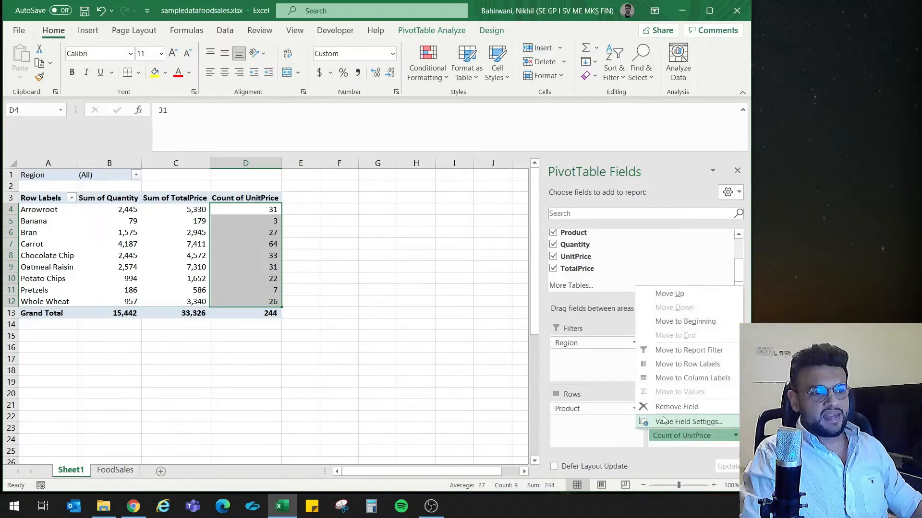
{"action": "left_click", "coordinate": [693, 434]}
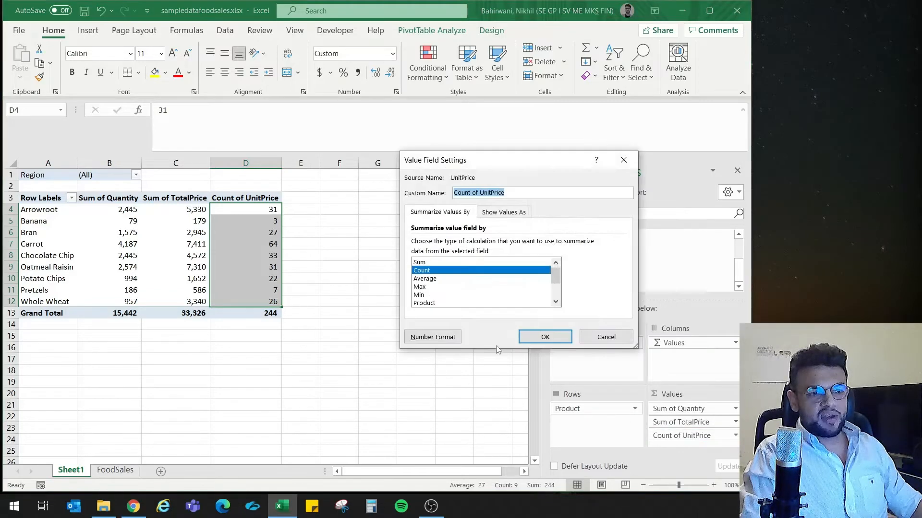
{"action": "left_click", "coordinate": [459, 279]}
{"action": "left_click", "coordinate": [462, 287]}
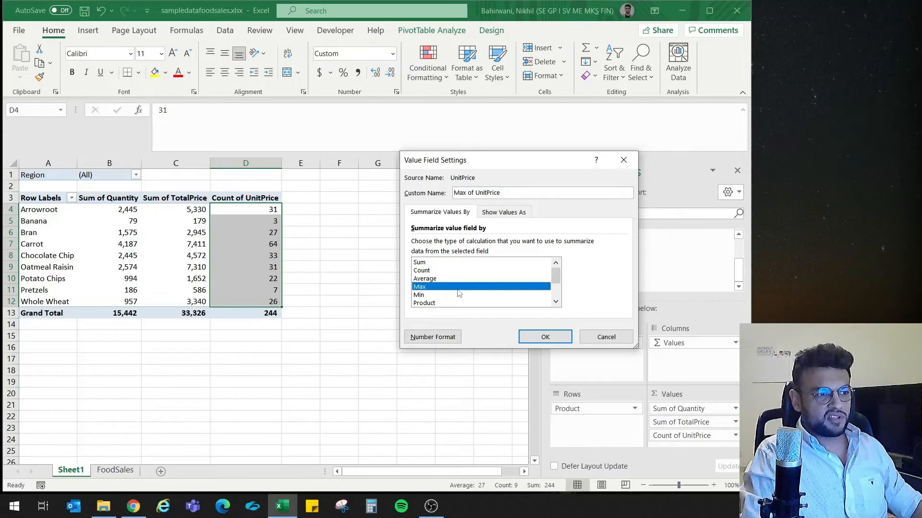
{"action": "left_click", "coordinate": [570, 336]}
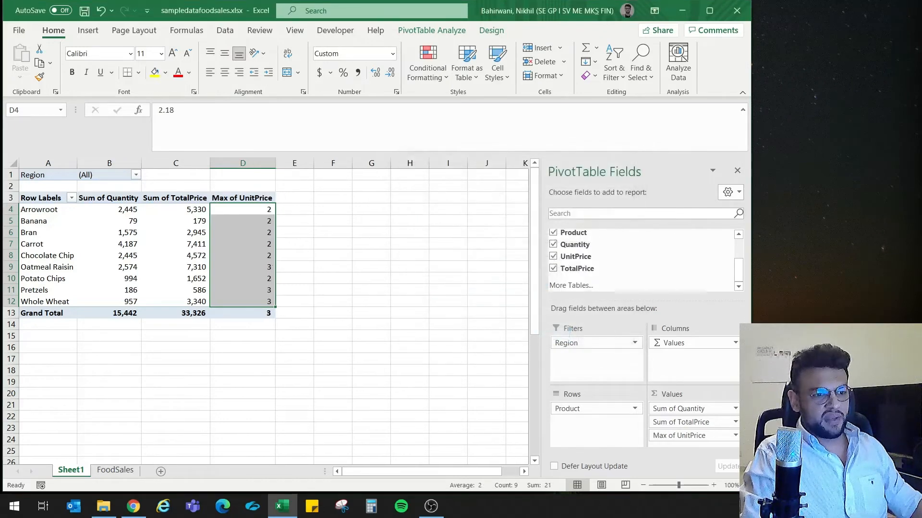
Set the UnitPrice value field back to Sum and remove it from the PivotTable values
{"action": "left_click", "coordinate": [708, 435]}
{"action": "left_click", "coordinate": [672, 421]}
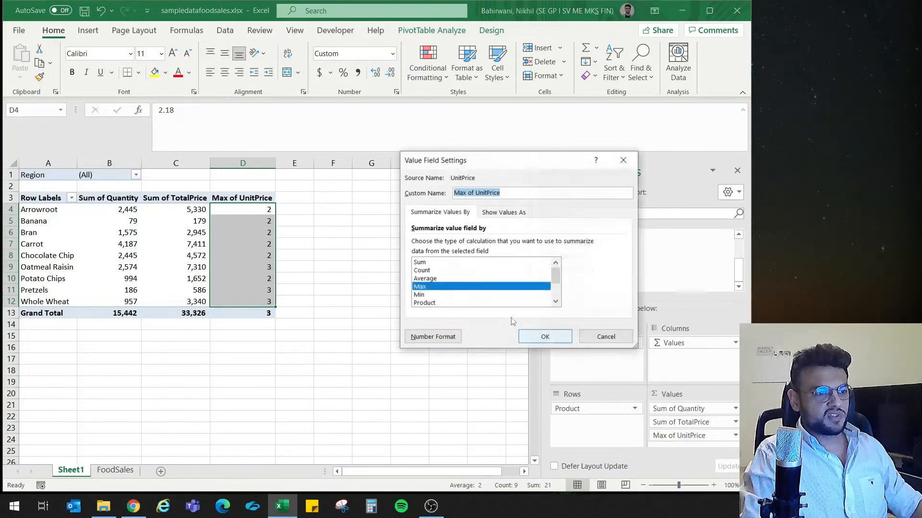
{"action": "left_click", "coordinate": [475, 262]}
{"action": "left_click", "coordinate": [545, 337]}
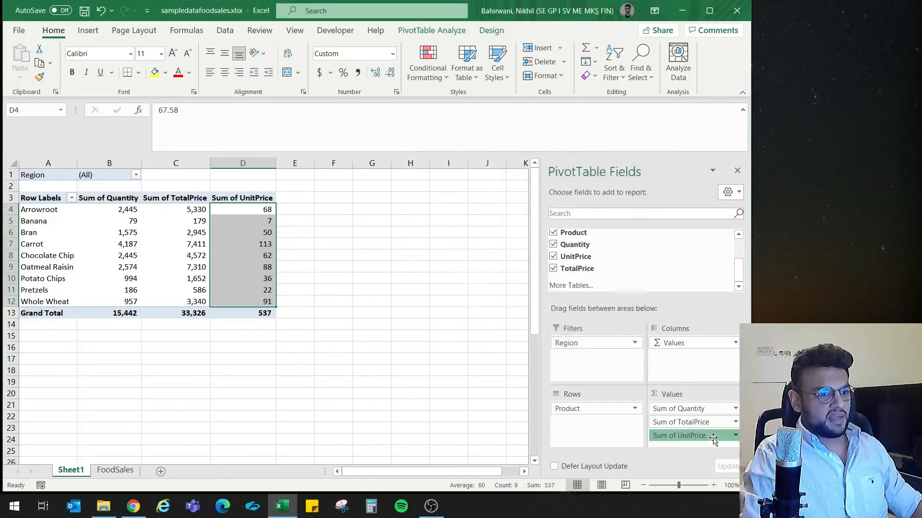
{"action": "left_click_drag", "start_coordinate": [713, 439], "coordinate": [461, 350]}
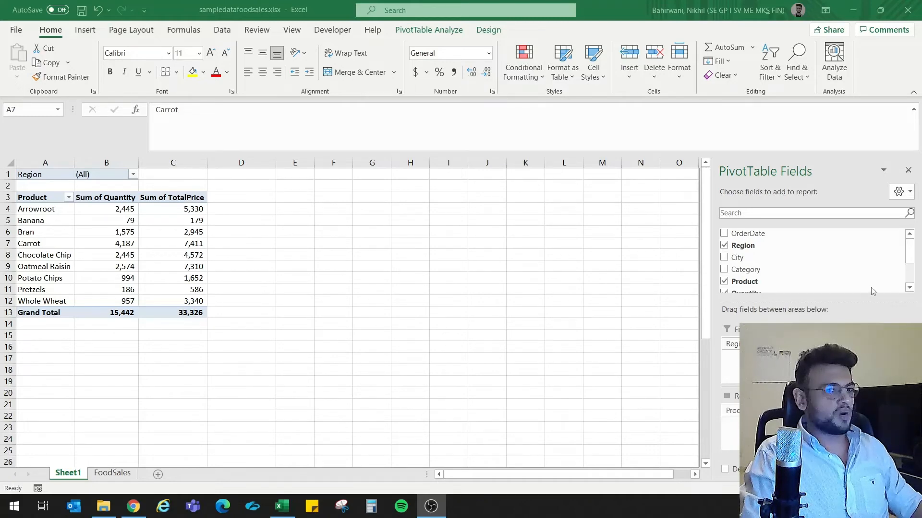
Add City as a row field and place it above Product so products are grouped under each city
{"action": "left_click", "coordinate": [738, 261]}
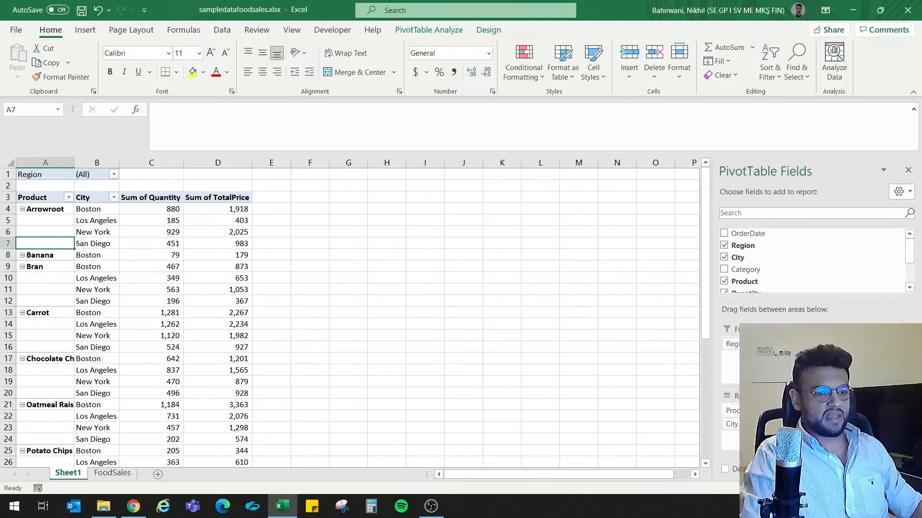
{"action": "left_click_drag", "start_coordinate": [759, 424], "coordinate": [759, 408]}
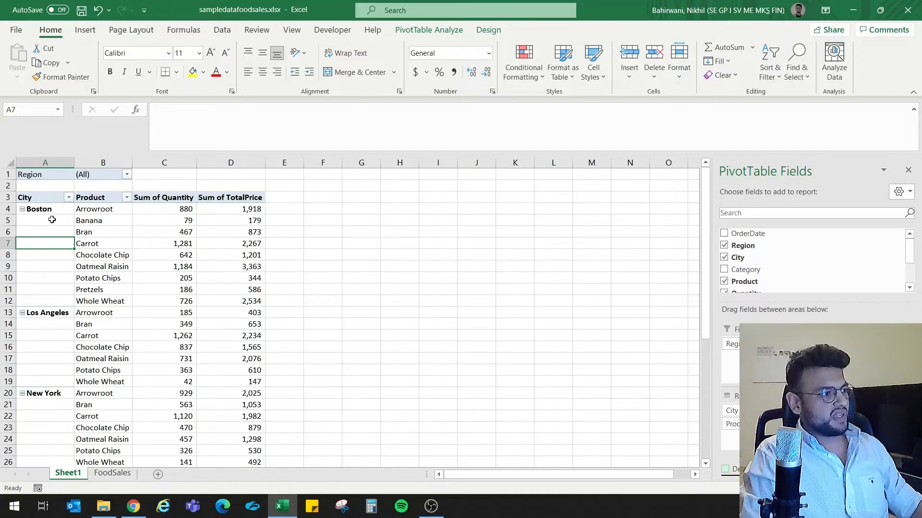
{"action": "left_click_drag", "start_coordinate": [50, 220], "coordinate": [64, 298]}
Try out subtotals for the Product and City fields, checking the Boston total row, and turn the City subtotals off again
{"action": "right_click", "coordinate": [125, 302]}
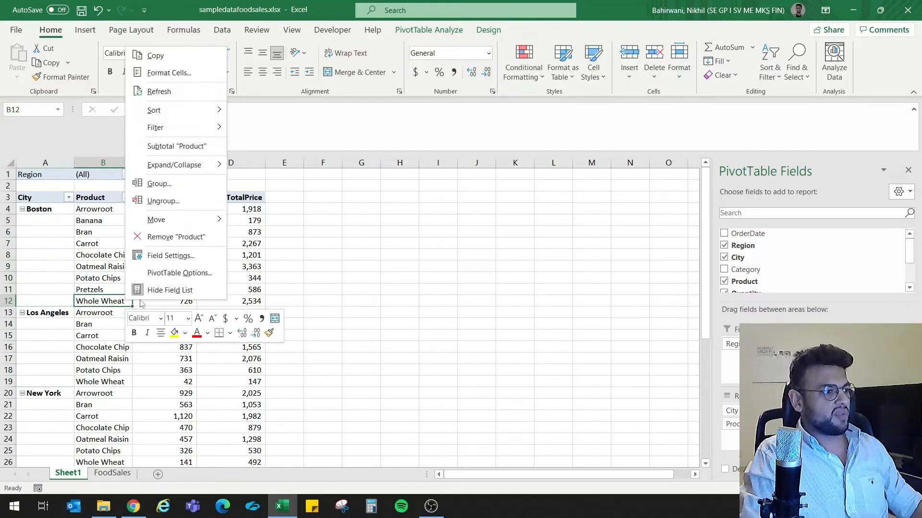
{"action": "left_click", "coordinate": [170, 147]}
{"action": "right_click", "coordinate": [62, 291]}
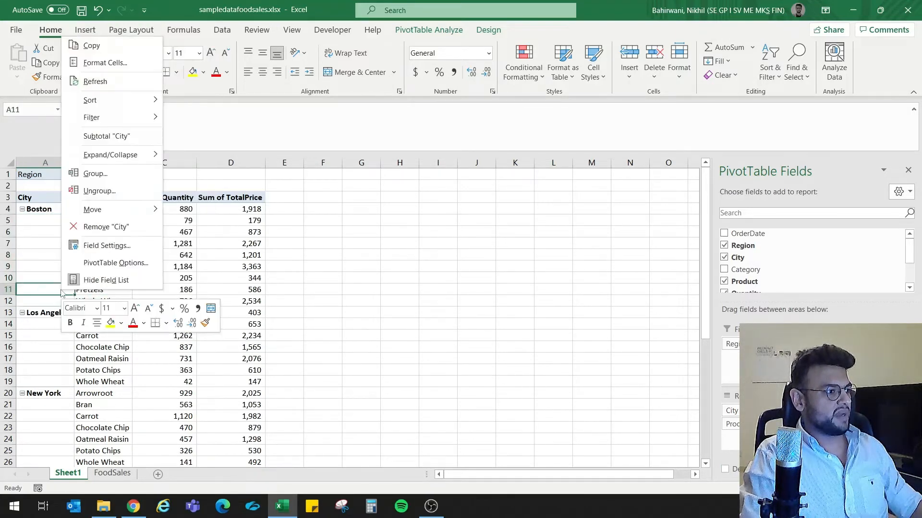
{"action": "left_click", "coordinate": [122, 137]}
{"action": "left_click", "coordinate": [96, 301]}
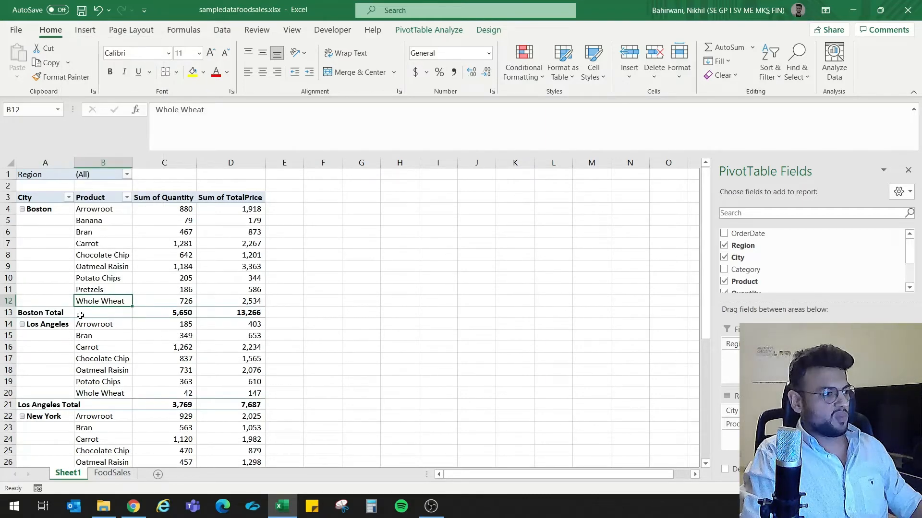
{"action": "left_click", "coordinate": [55, 317]}
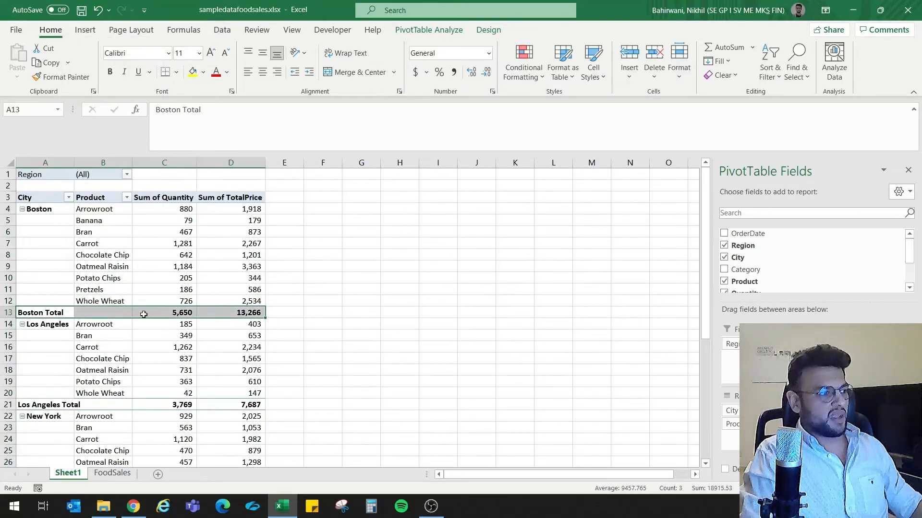
{"action": "right_click", "coordinate": [49, 273]}
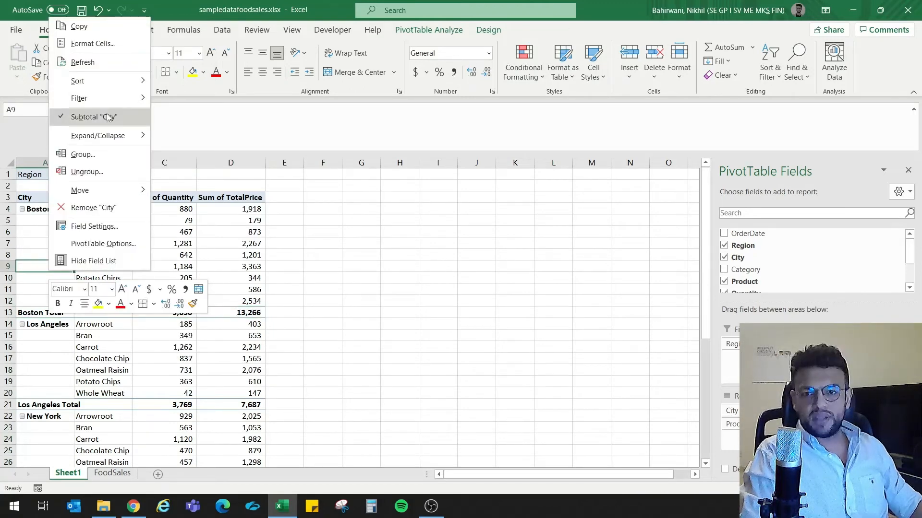
{"action": "left_click", "coordinate": [110, 118]}
Enable the Classic PivotTable layout in the PivotTable's display options
{"action": "right_click", "coordinate": [62, 279]}
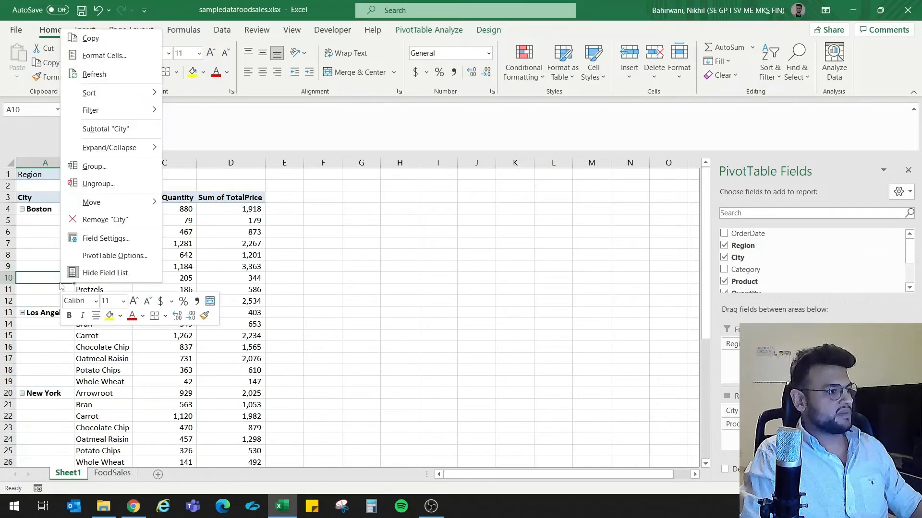
{"action": "left_click", "coordinate": [124, 260]}
{"action": "left_click_drag", "start_coordinate": [165, 114], "coordinate": [380, 139]}
{"action": "left_click", "coordinate": [371, 166]}
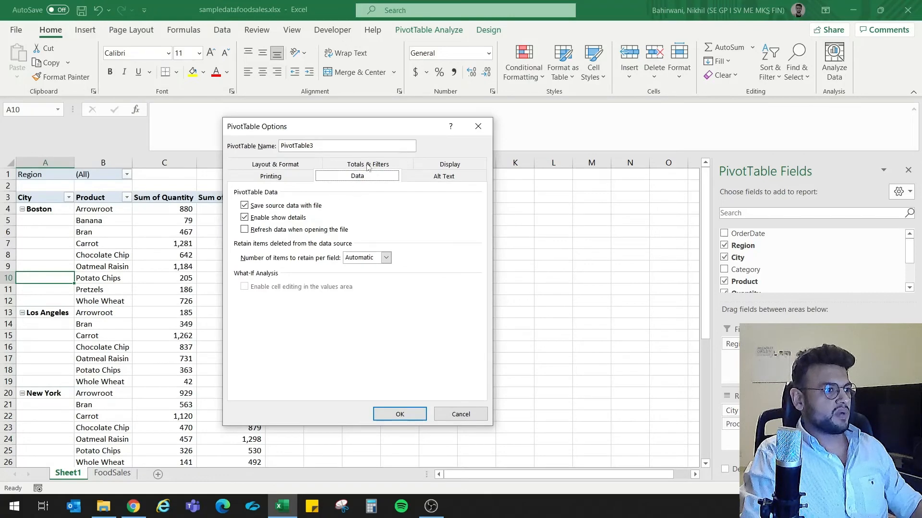
{"action": "left_click", "coordinate": [455, 165]}
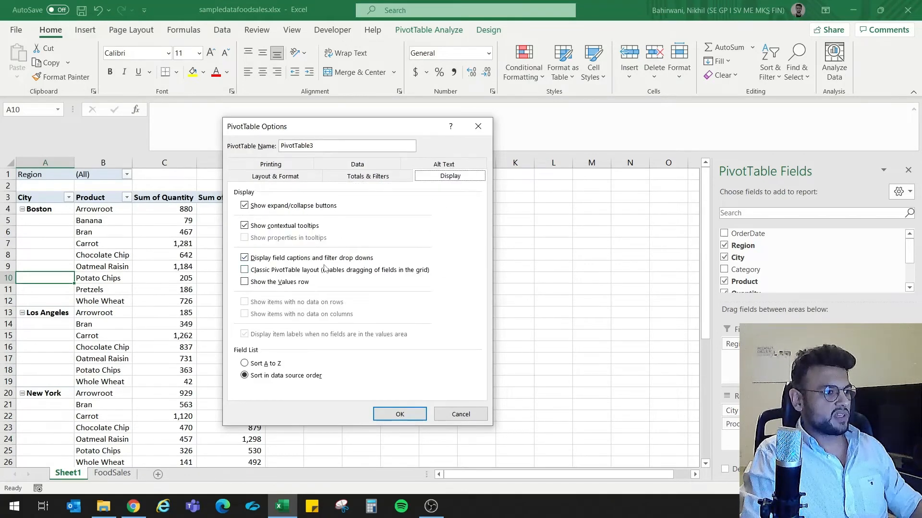
{"action": "left_click", "coordinate": [286, 272]}
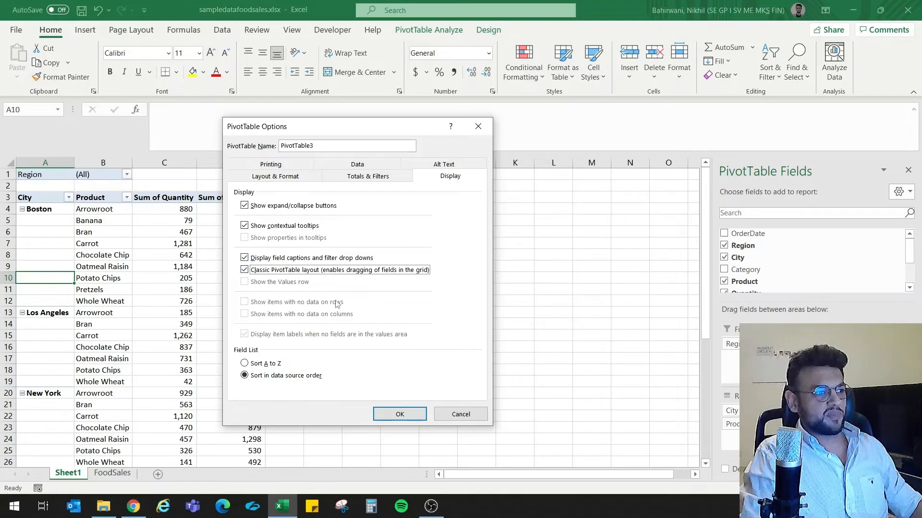
{"action": "left_click", "coordinate": [400, 414]}
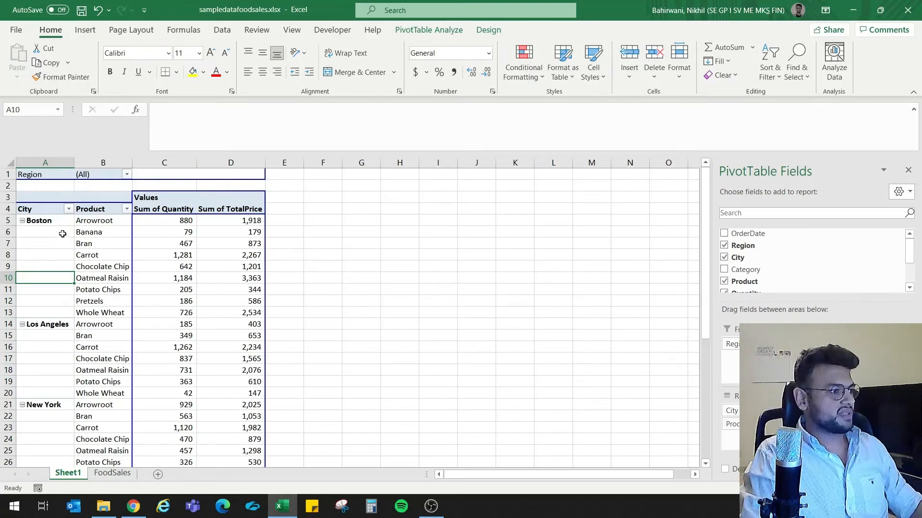
Hide the PivotTable field list and look over the blank City cells beneath Boston
{"action": "right_click", "coordinate": [54, 290]}
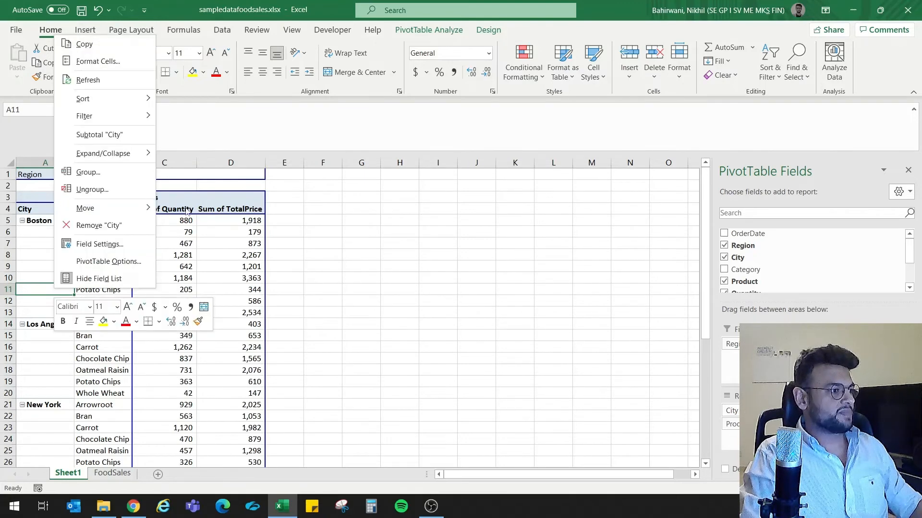
{"action": "left_click", "coordinate": [65, 279]}
{"action": "left_click", "coordinate": [47, 235]}
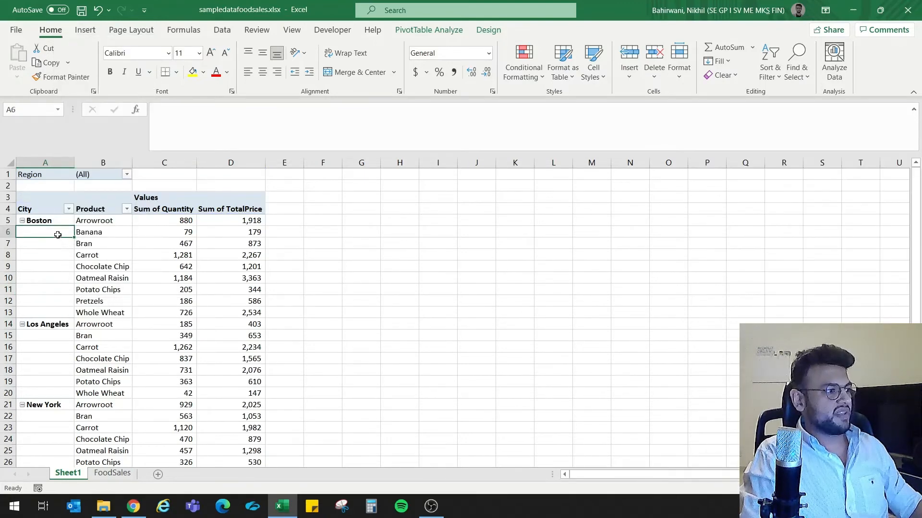
{"action": "left_click_drag", "start_coordinate": [57, 235], "coordinate": [57, 310]}
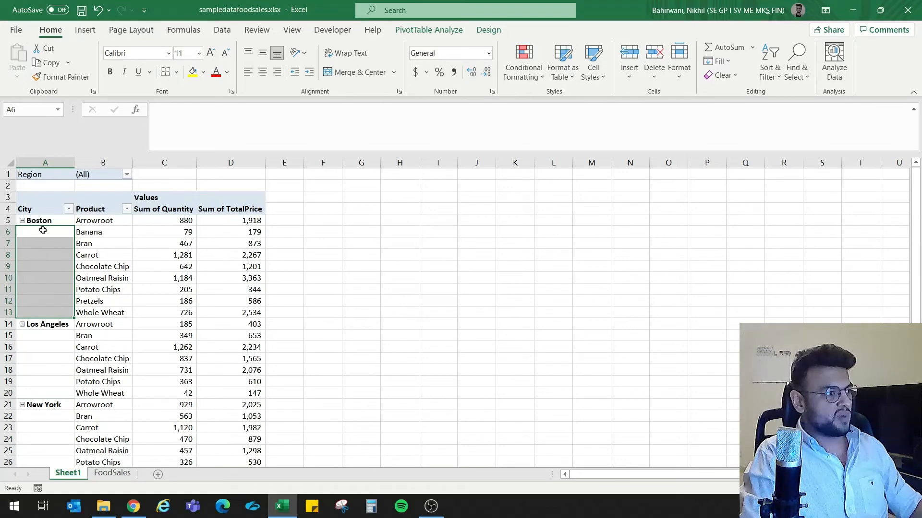
{"action": "left_click_drag", "start_coordinate": [81, 231], "coordinate": [58, 233]}
{"action": "left_click", "coordinate": [69, 266]}
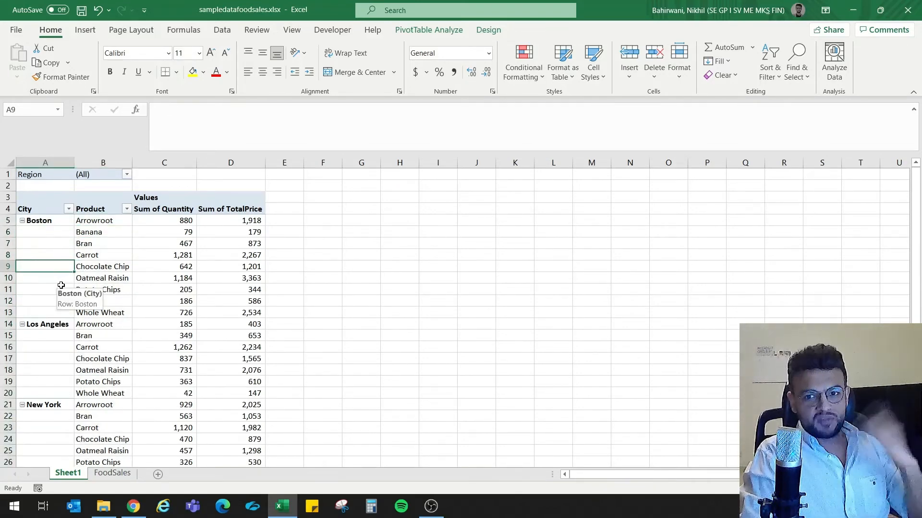
Set the City field to repeat its item labels on every row, starting from the blank cells under Boston
{"action": "left_click_drag", "start_coordinate": [54, 236], "coordinate": [66, 313]}
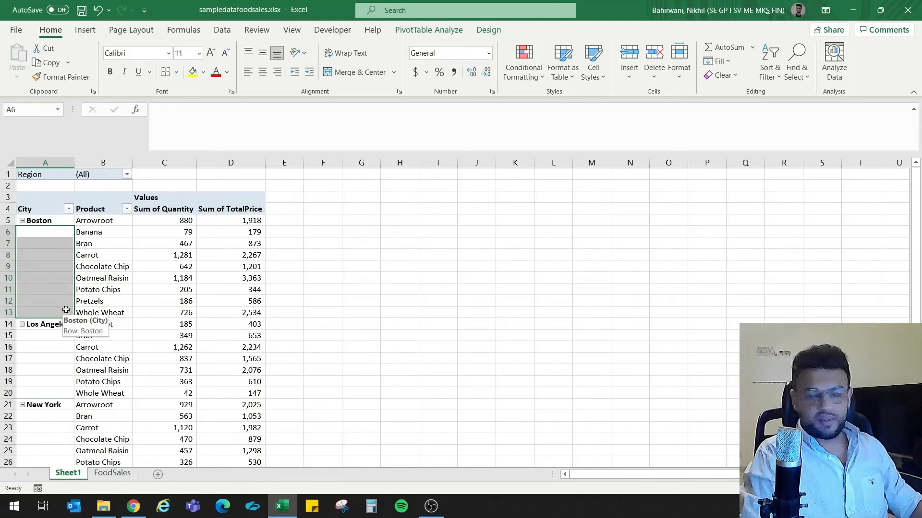
{"action": "right_click", "coordinate": [64, 305]}
{"action": "right_click", "coordinate": [51, 293]}
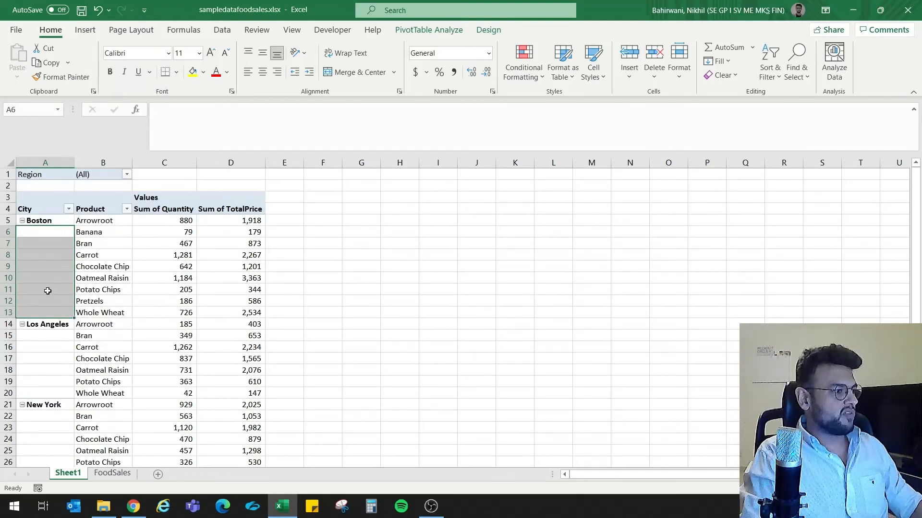
{"action": "left_click", "coordinate": [94, 247]}
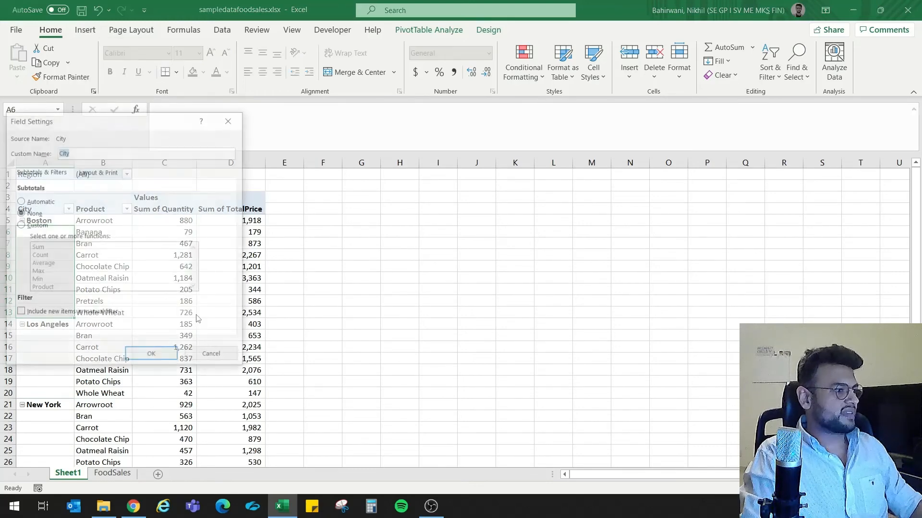
{"action": "left_click_drag", "start_coordinate": [172, 120], "coordinate": [338, 111]}
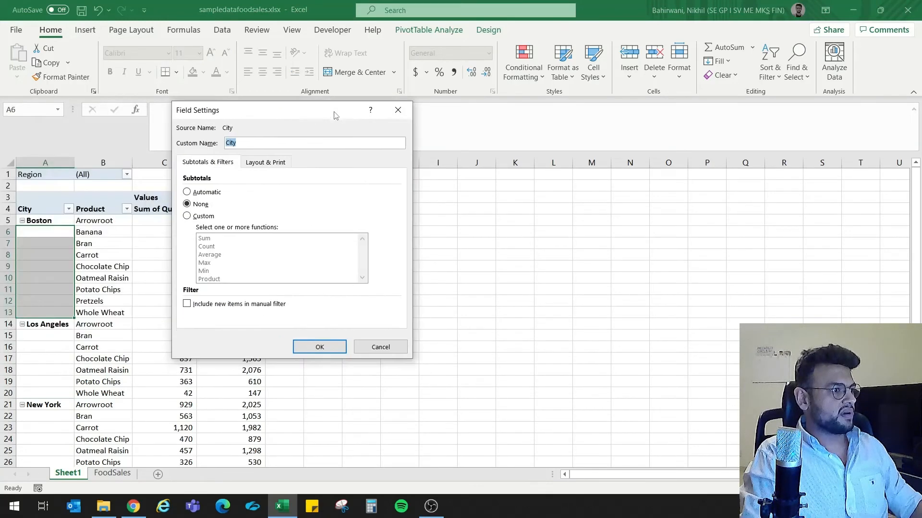
{"action": "left_click", "coordinate": [257, 163]}
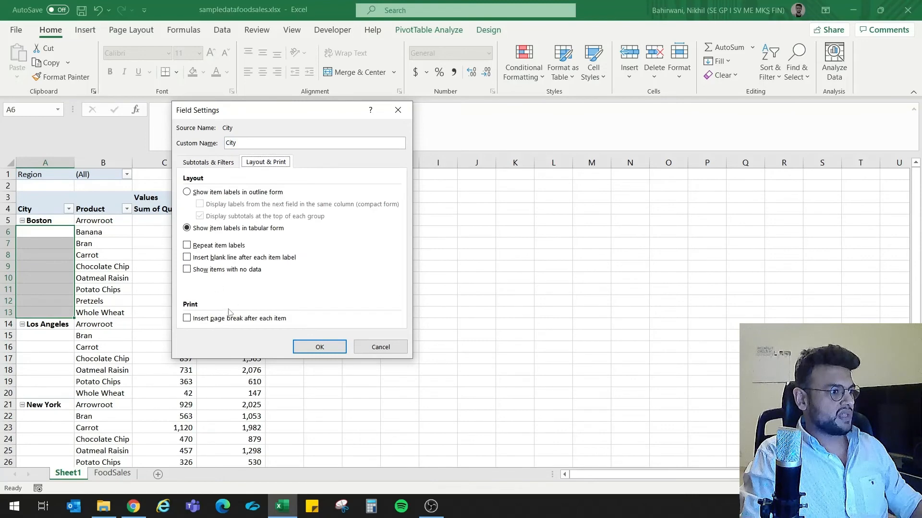
{"action": "left_click", "coordinate": [187, 245]}
{"action": "left_click", "coordinate": [319, 347]}
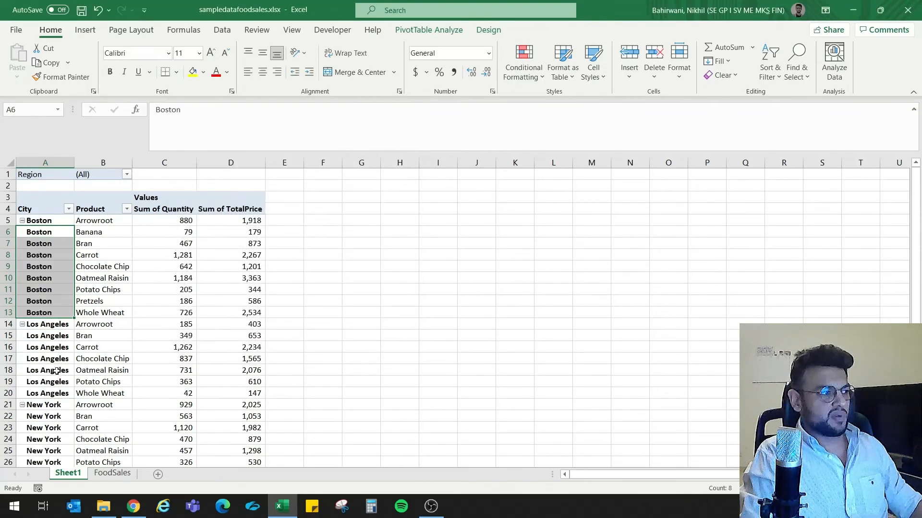
Review the repeated city labels and product rows down to the grand total
{"action": "left_click", "coordinate": [76, 310]}
{"action": "scroll", "coordinate": [168, 305], "scroll_direction": "down", "scroll_amount": 7}
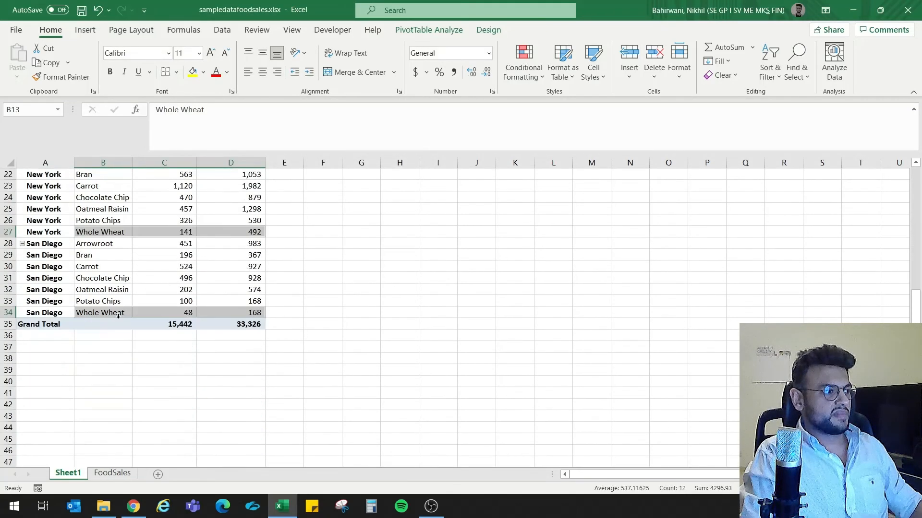
{"action": "scroll", "coordinate": [163, 305], "scroll_direction": "up", "scroll_amount": 7}
{"action": "left_click", "coordinate": [77, 290]}
{"action": "left_click", "coordinate": [29, 289]}
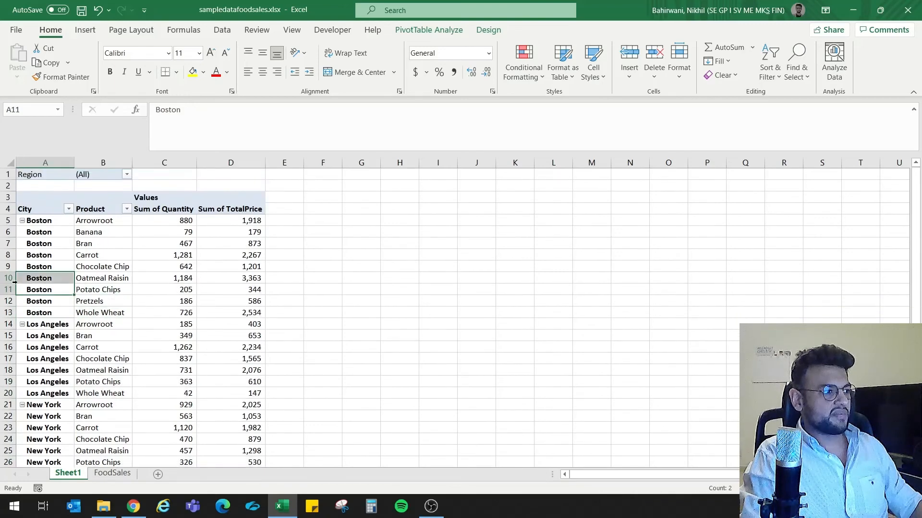
{"action": "left_click", "coordinate": [39, 282]}
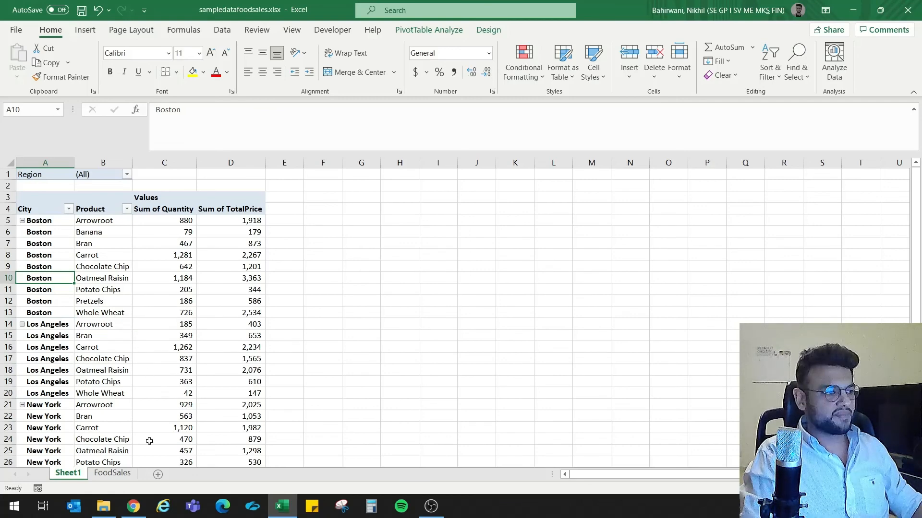
{"action": "mouse_move", "coordinate": [140, 368]}
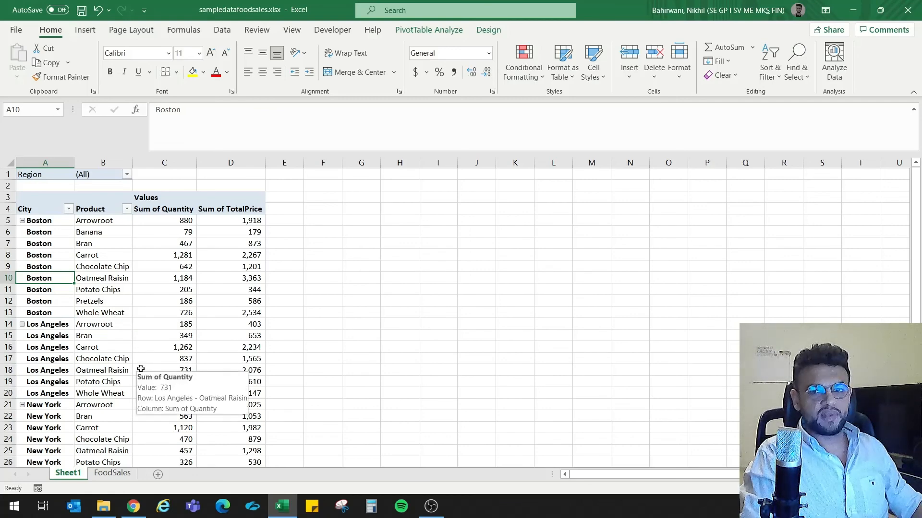